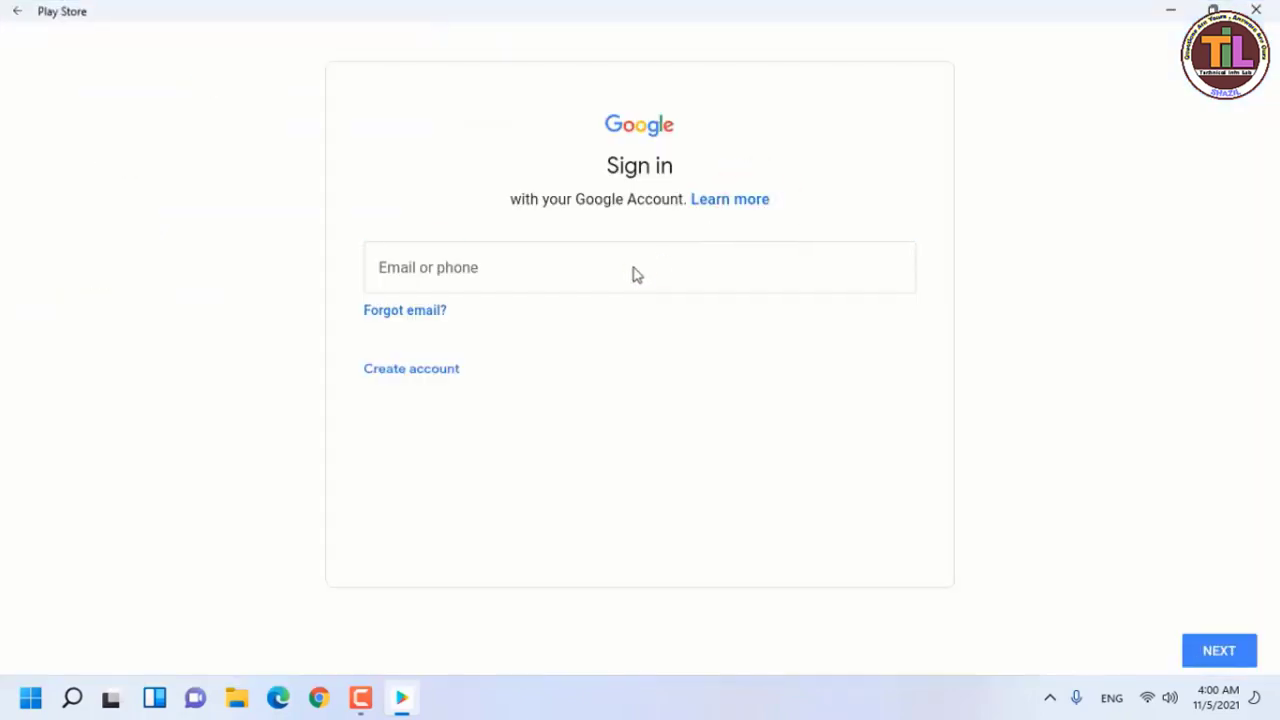
# Sign in to Play Store with the Google account e-mail and password, skipping phone setup and accepting the terms
pyautogui.click(634, 274)
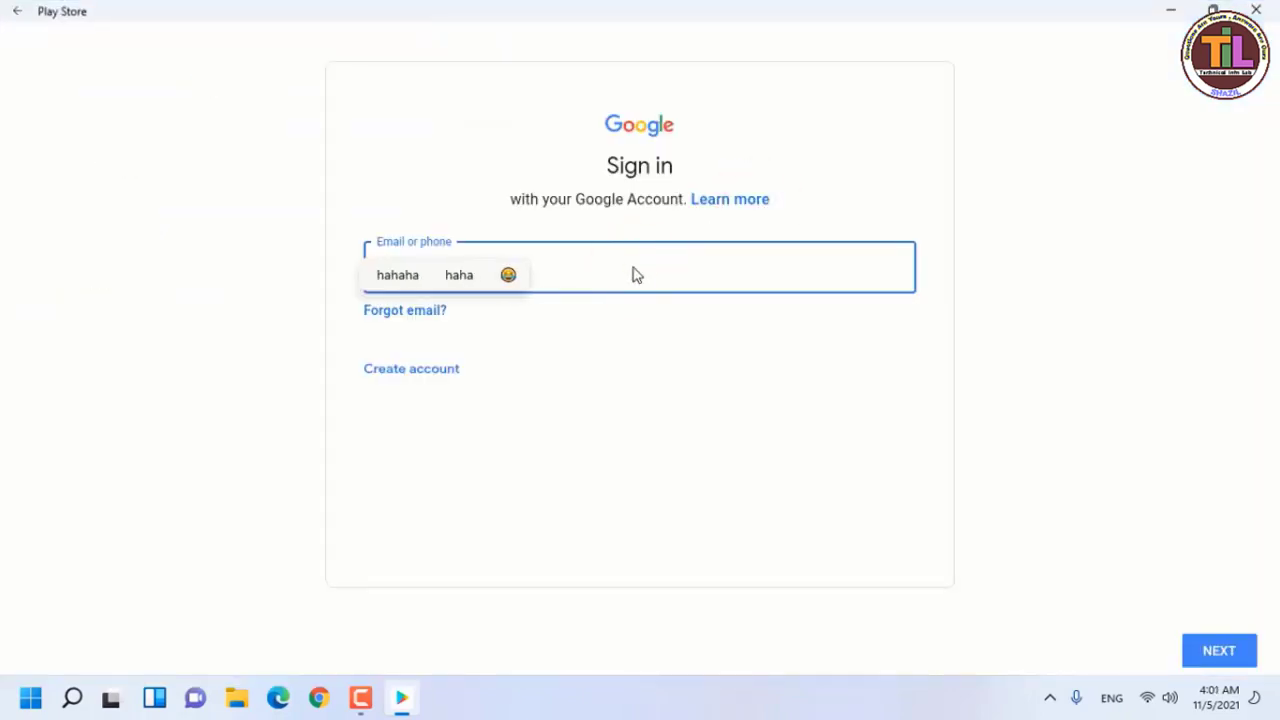
pyautogui.press('Return')
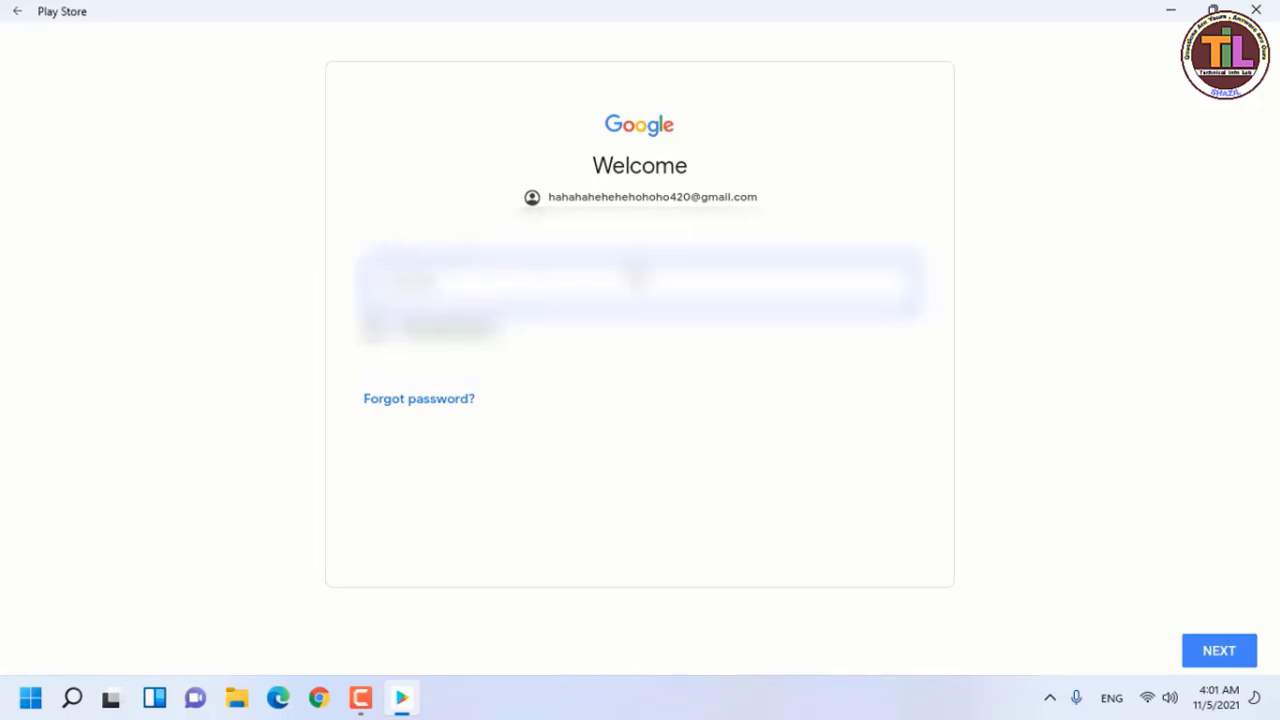
pyautogui.click(1200, 651)
pyautogui.scroll(-3, 612, 458)
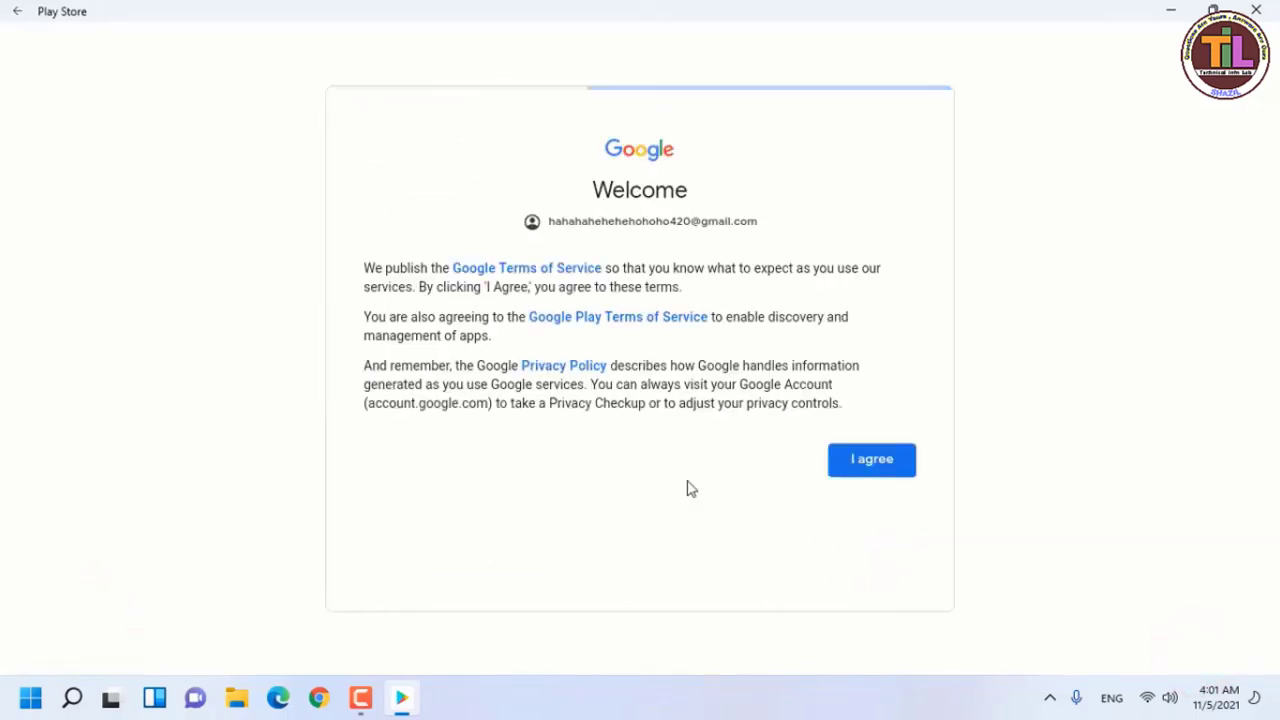
pyautogui.click(868, 465)
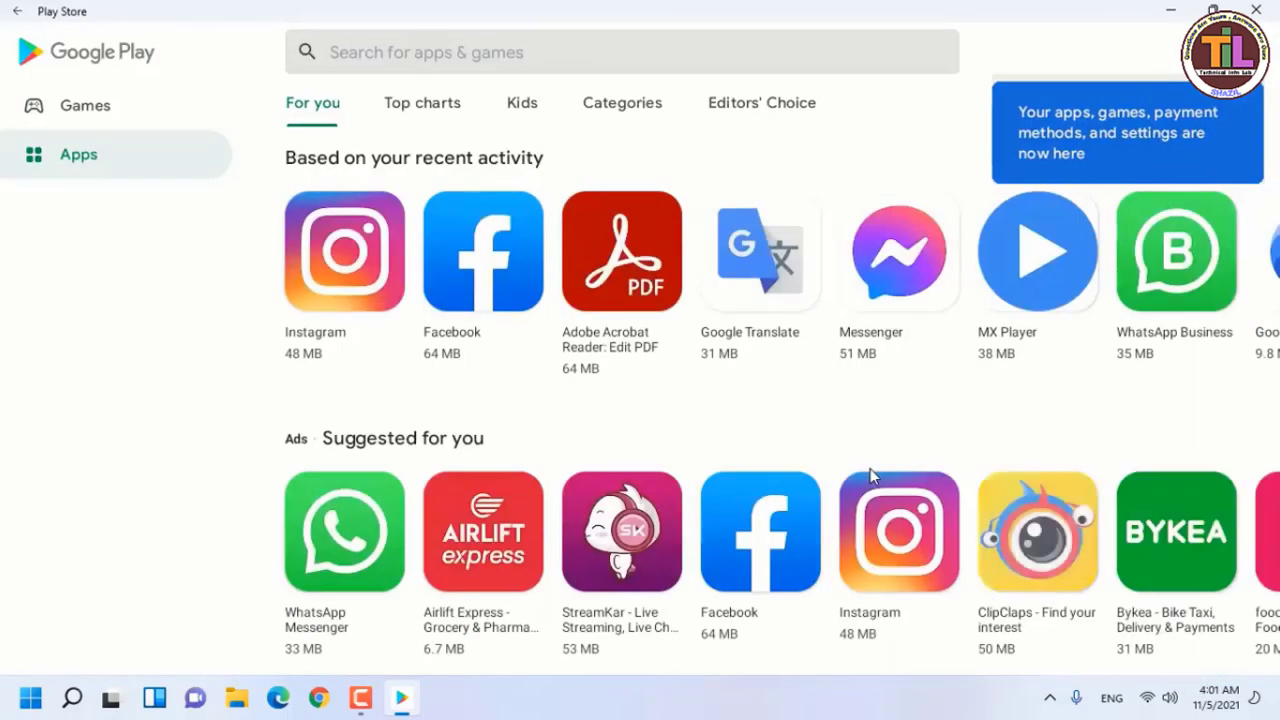
# Browse the Apps and Games feeds and My apps & games, ending back on the Apps feed
pyautogui.scroll(-15, 724, 440)
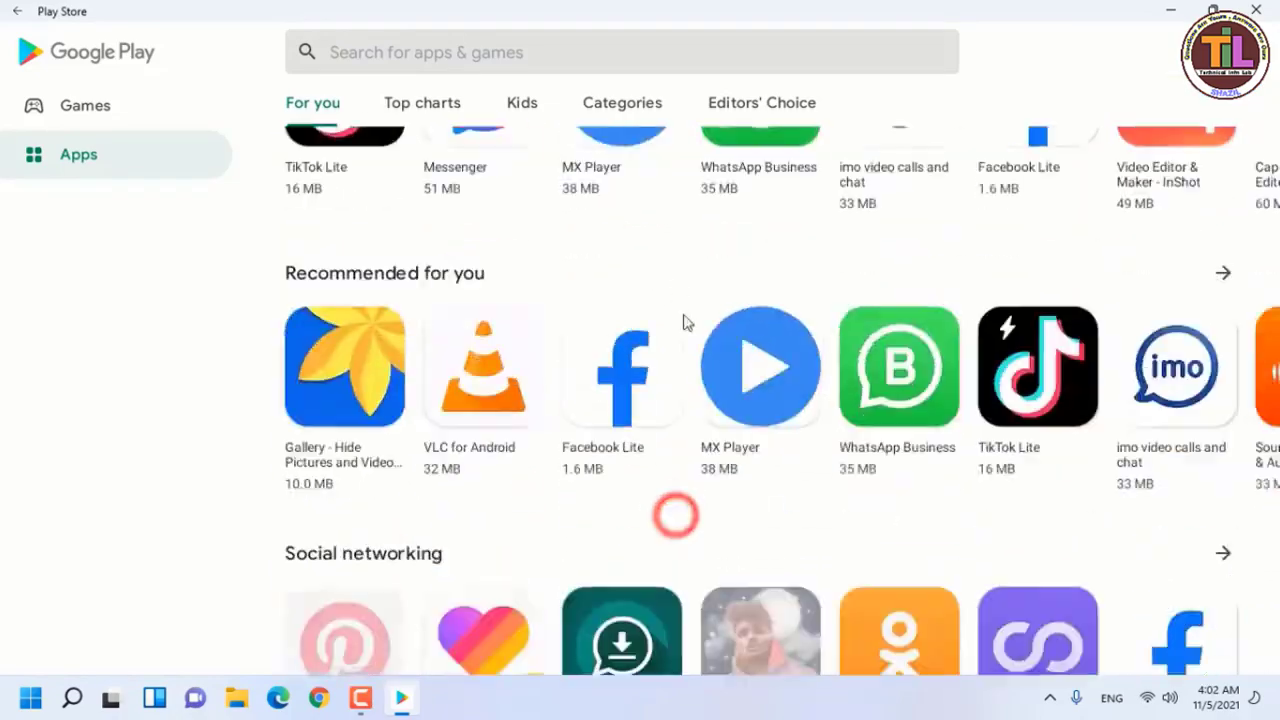
pyautogui.scroll(12, 760, 300)
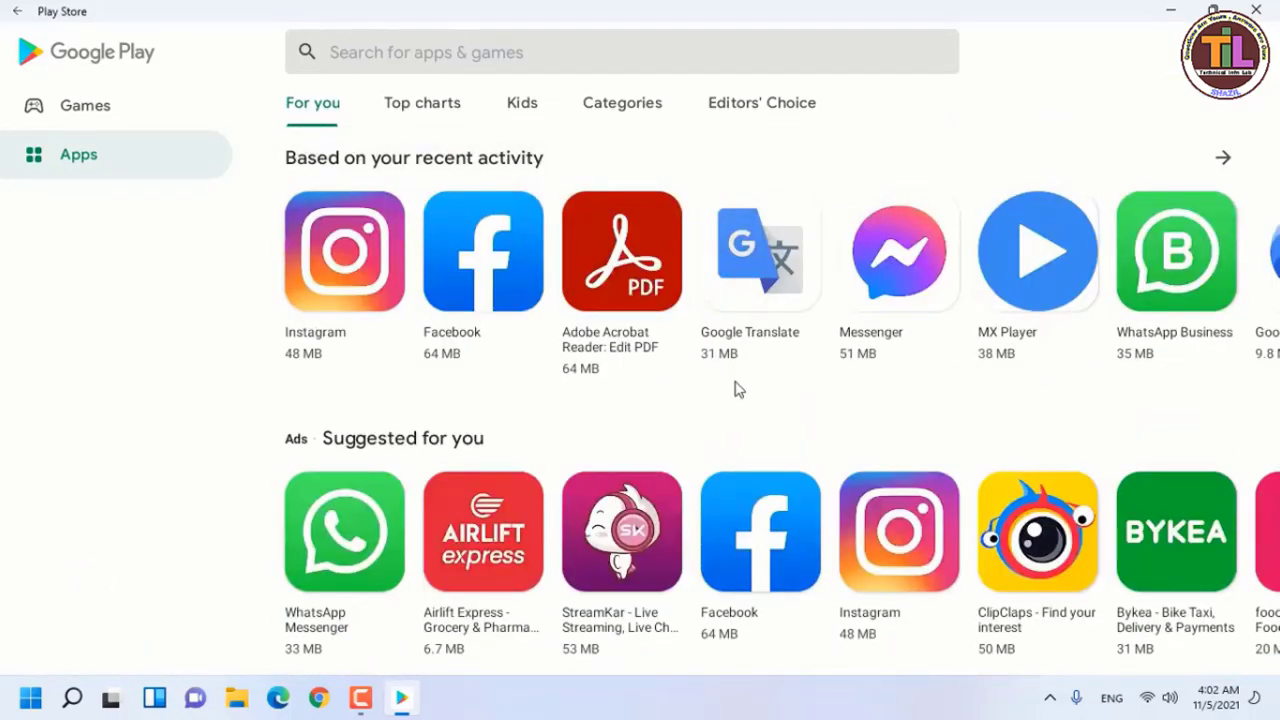
pyautogui.click(92, 105)
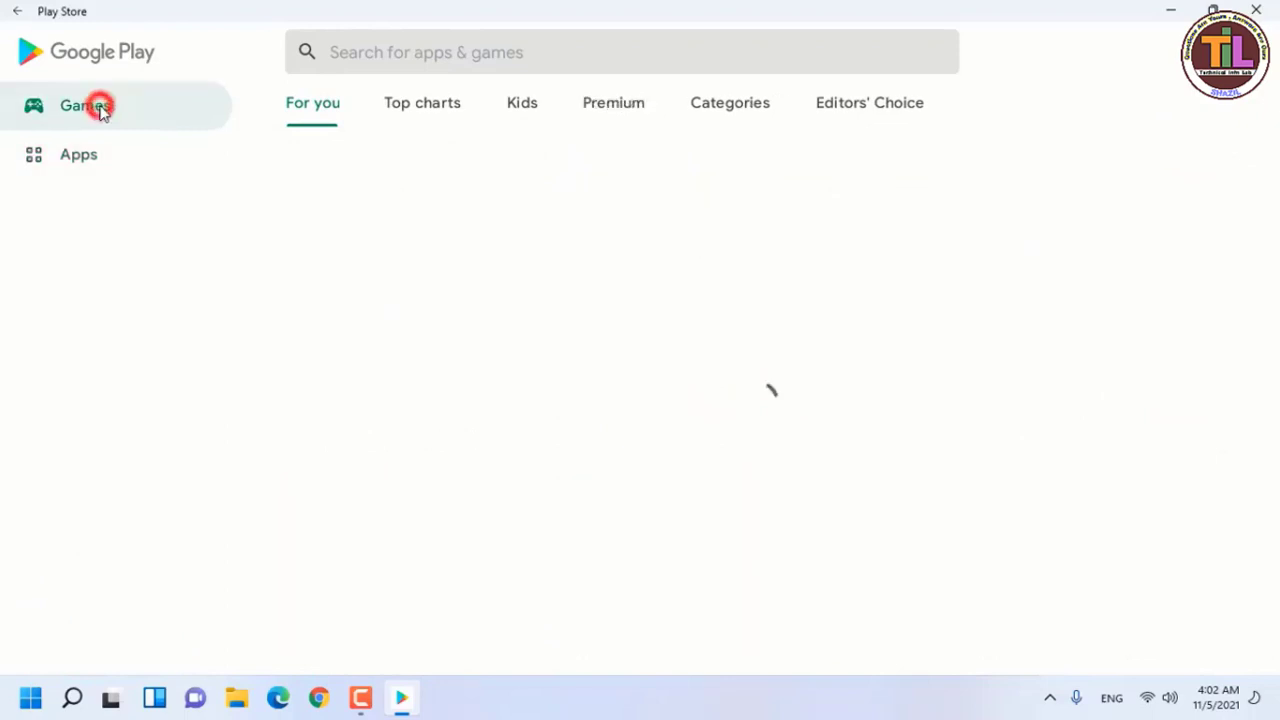
pyautogui.click(1225, 52)
pyautogui.click(586, 288)
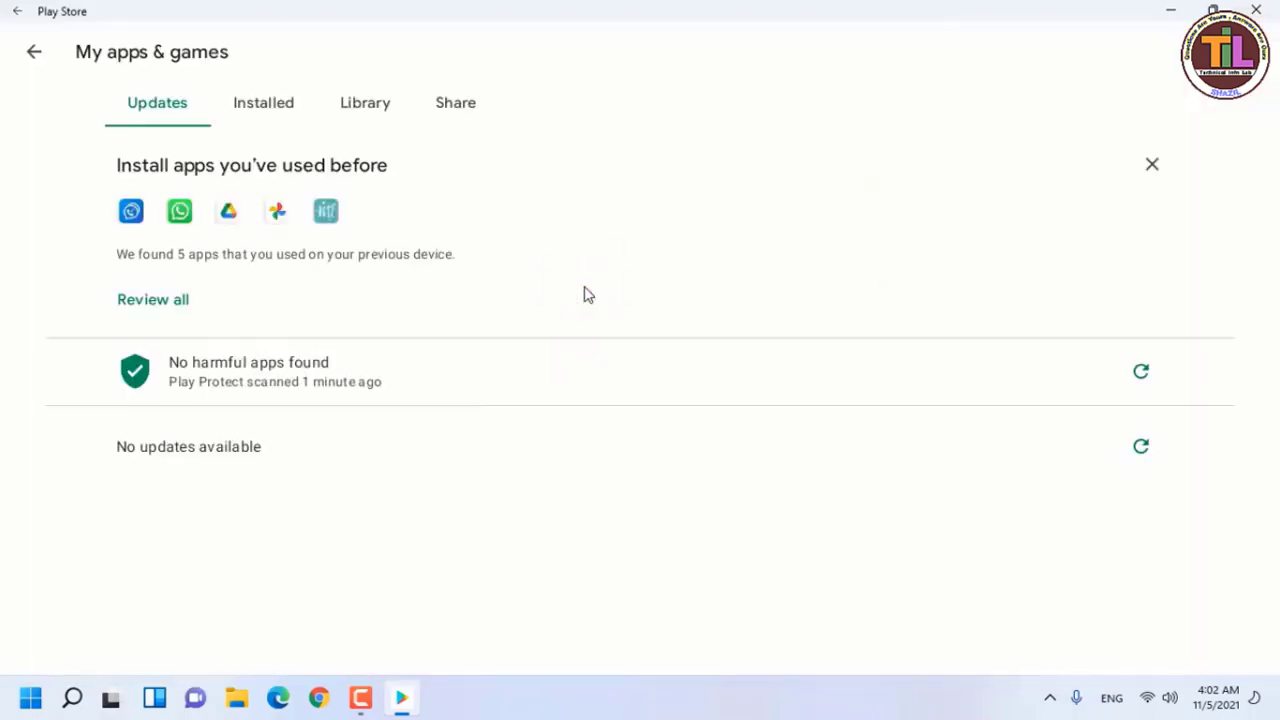
pyautogui.click(34, 51)
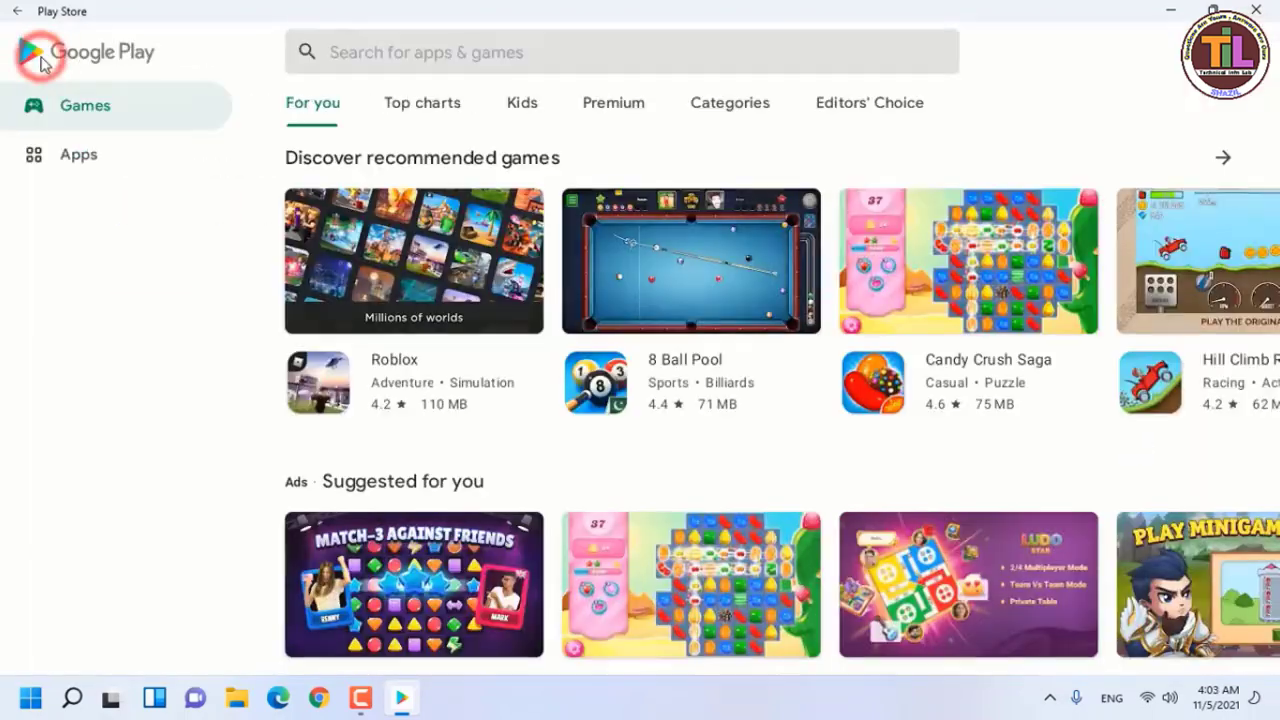
pyautogui.click(78, 150)
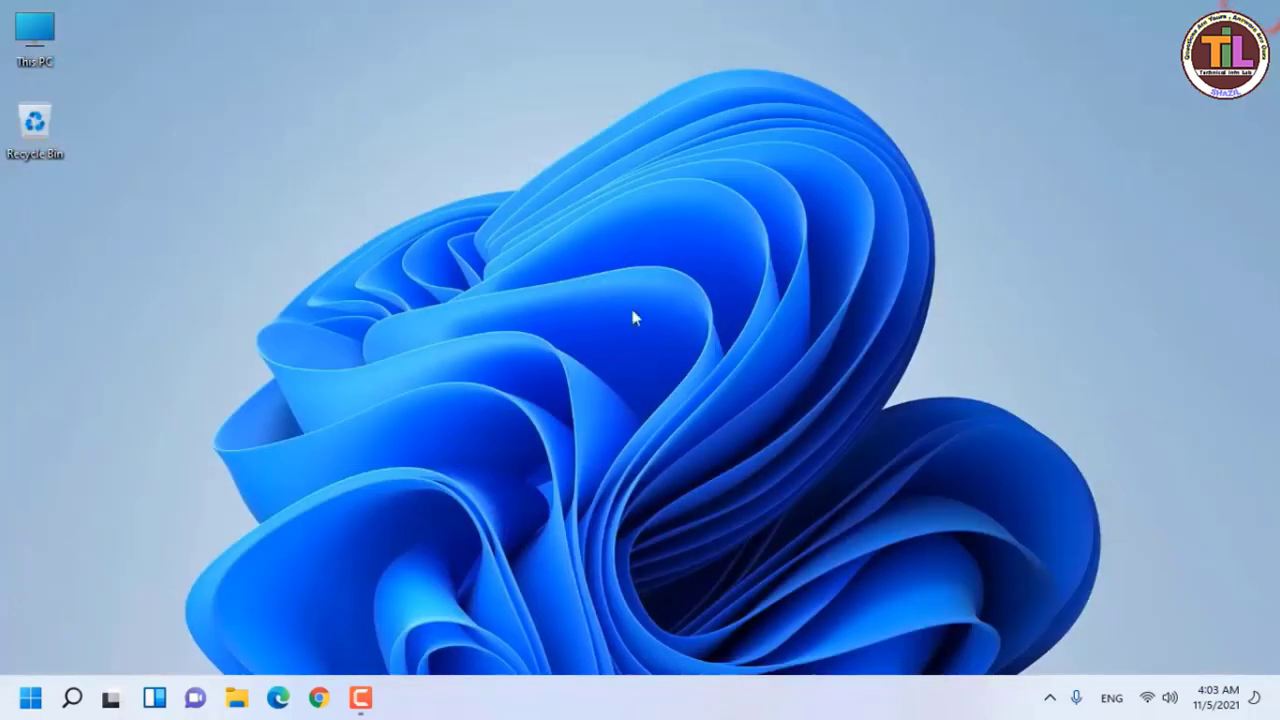
# Search the Start menu for 'con' and launch Control Panel from the best match
pyautogui.rightClick(597, 282)
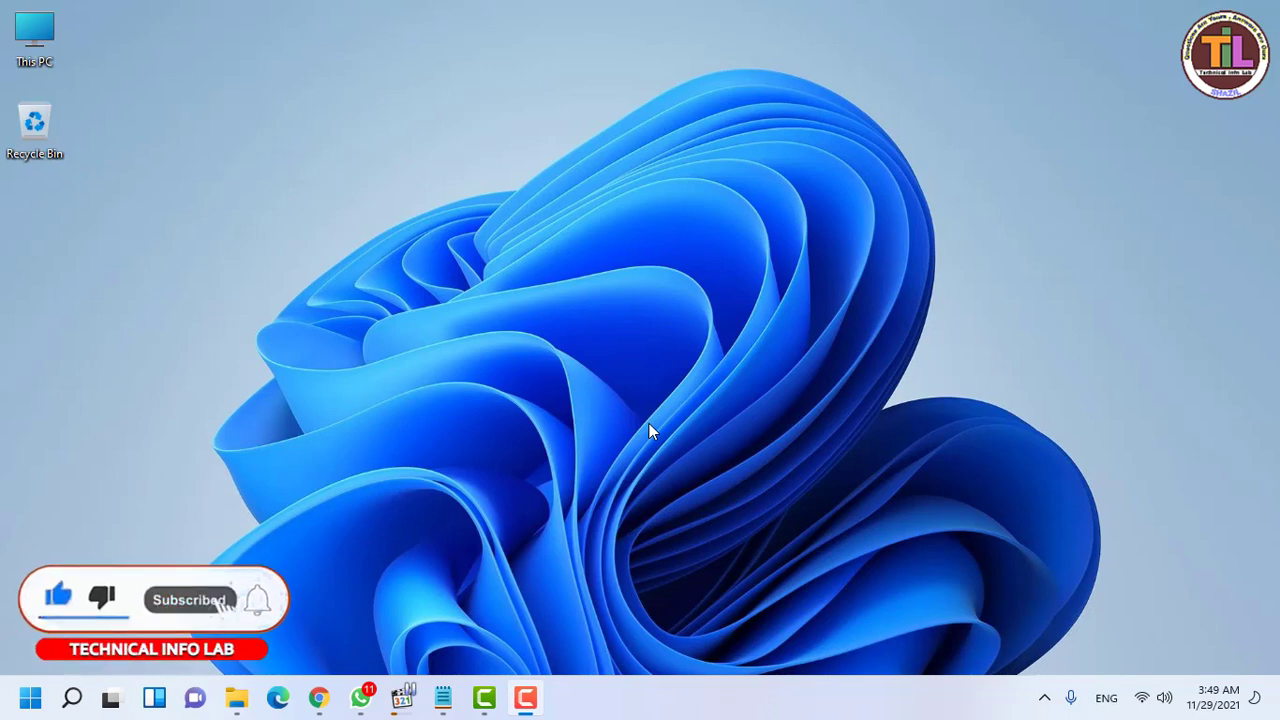
pyautogui.click(28, 700)
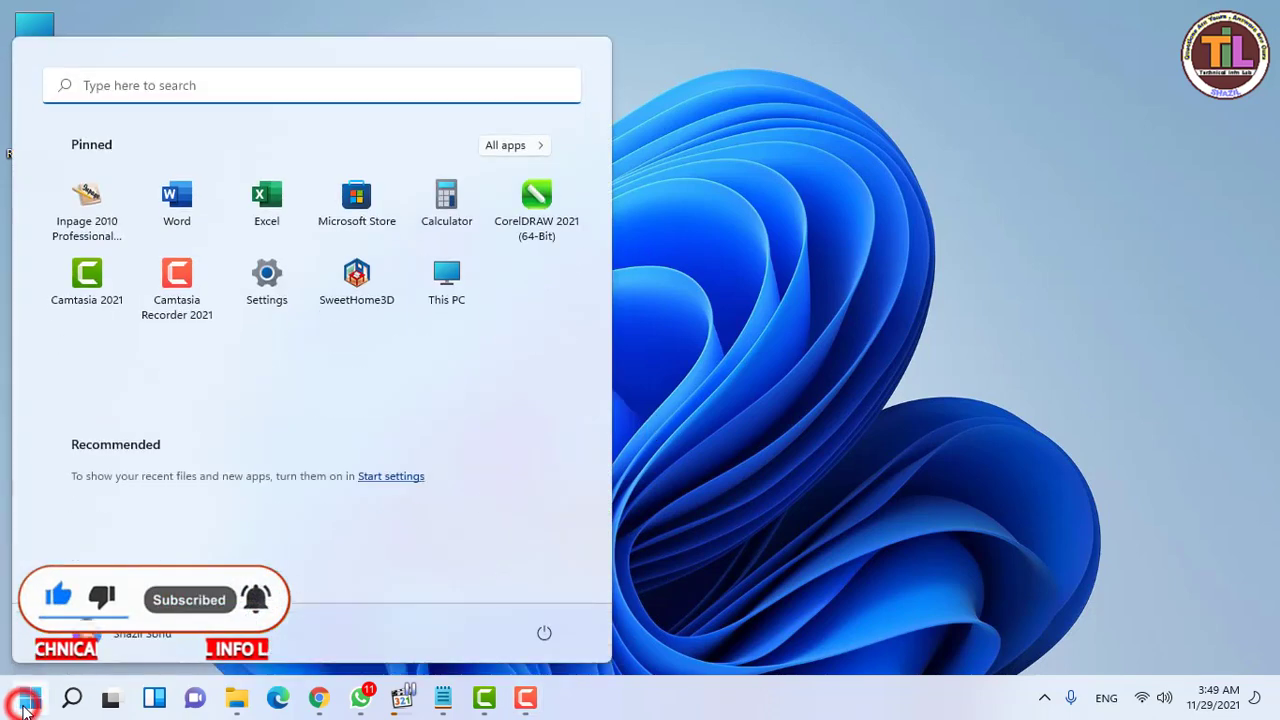
pyautogui.write('con')
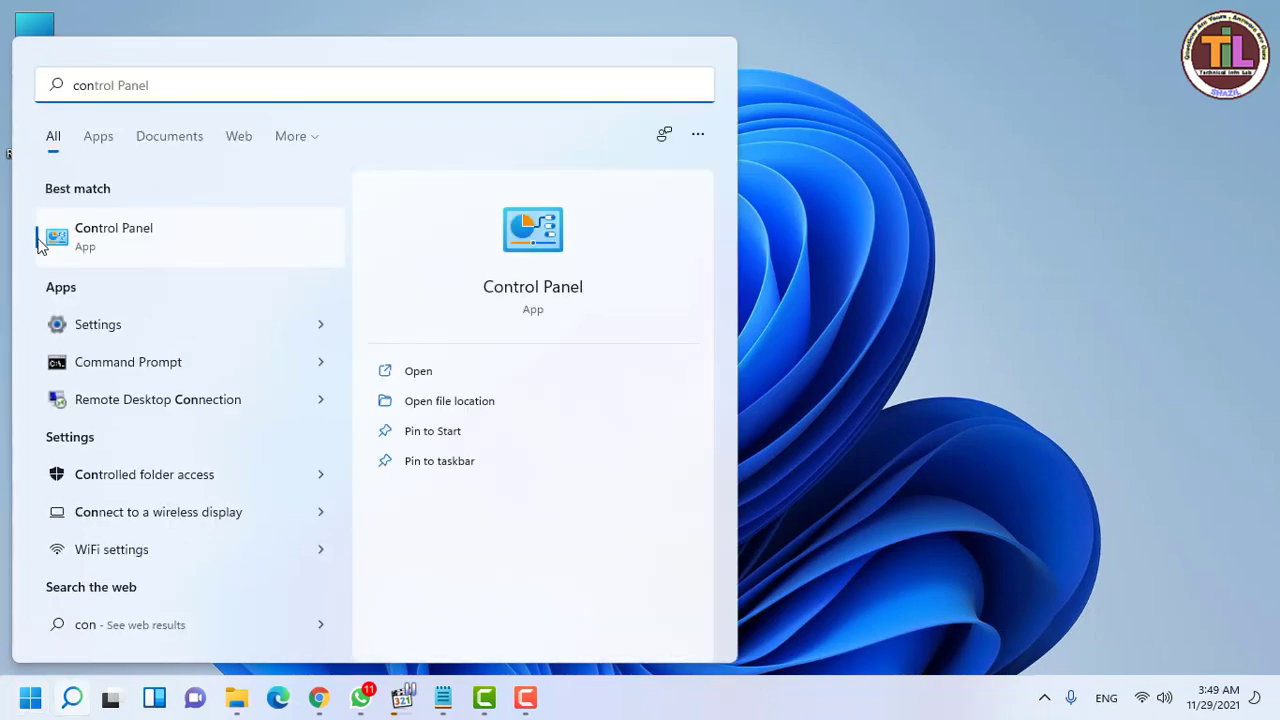
pyautogui.click(40, 243)
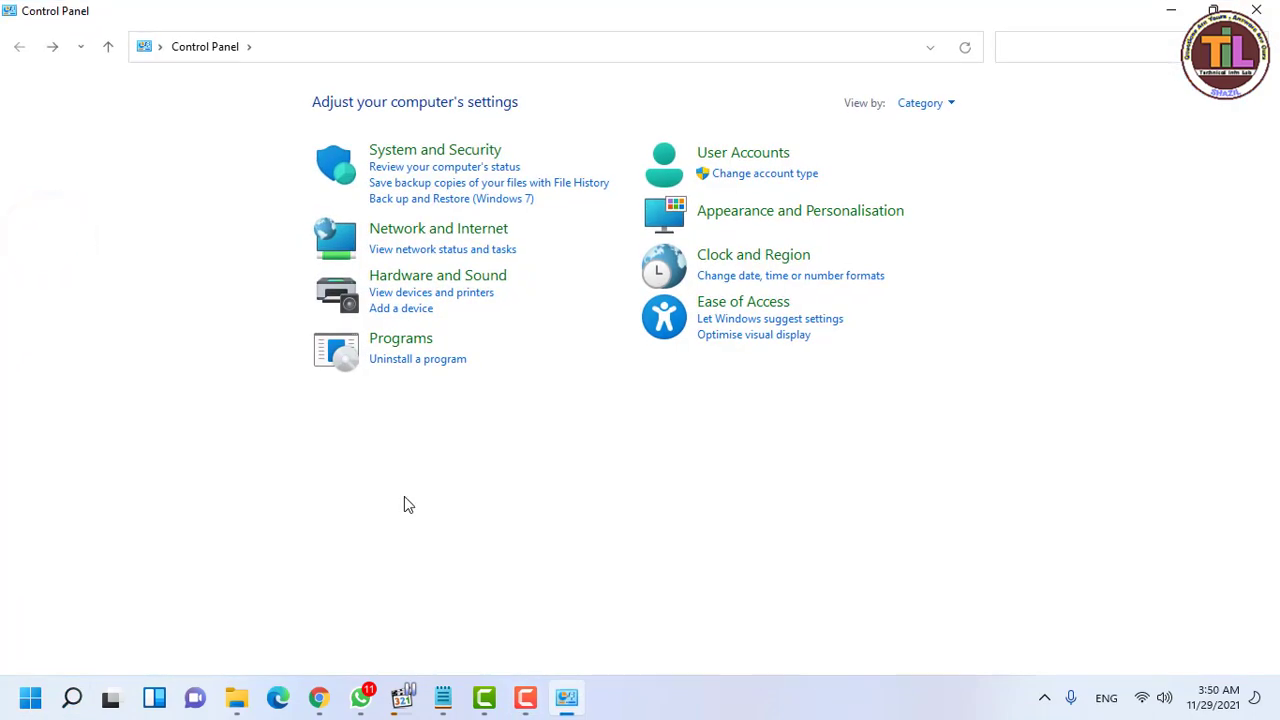
# Open Programs > Turn Windows features on or off and scroll through the Windows Features list
pyautogui.click(337, 360)
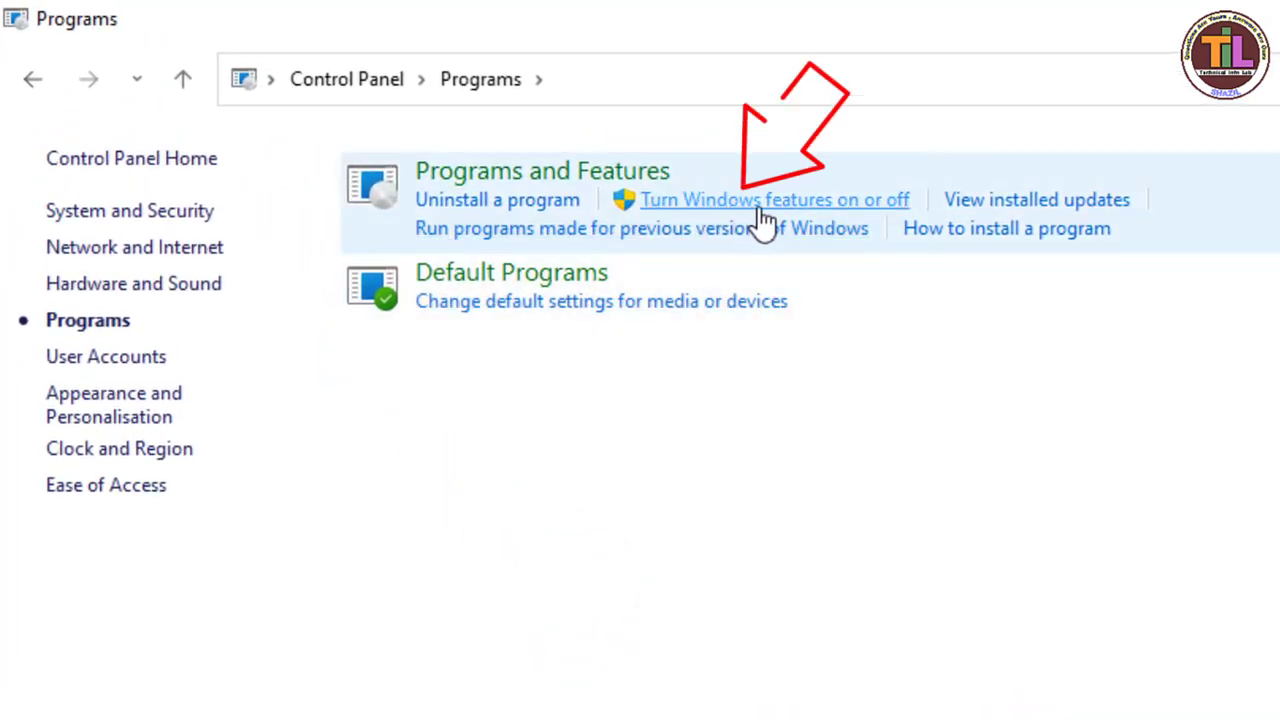
pyautogui.click(868, 206)
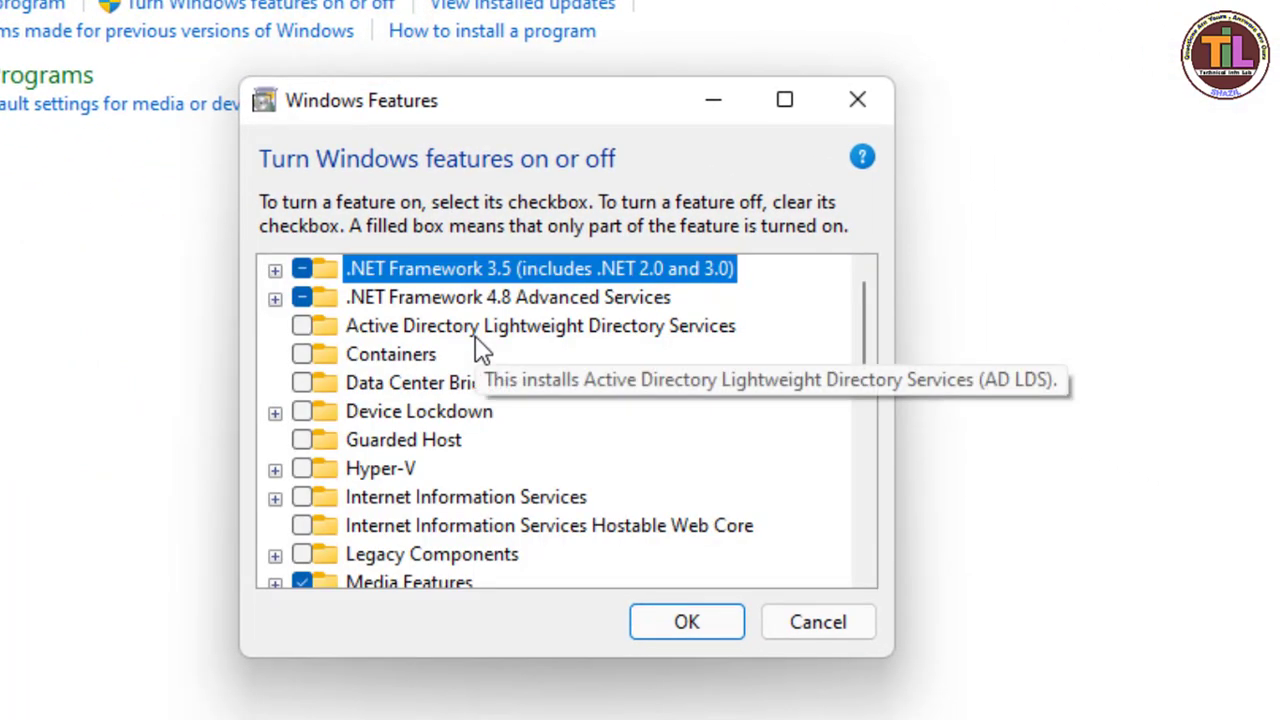
pyautogui.moveTo(871, 300); pyautogui.dragTo(876, 462)
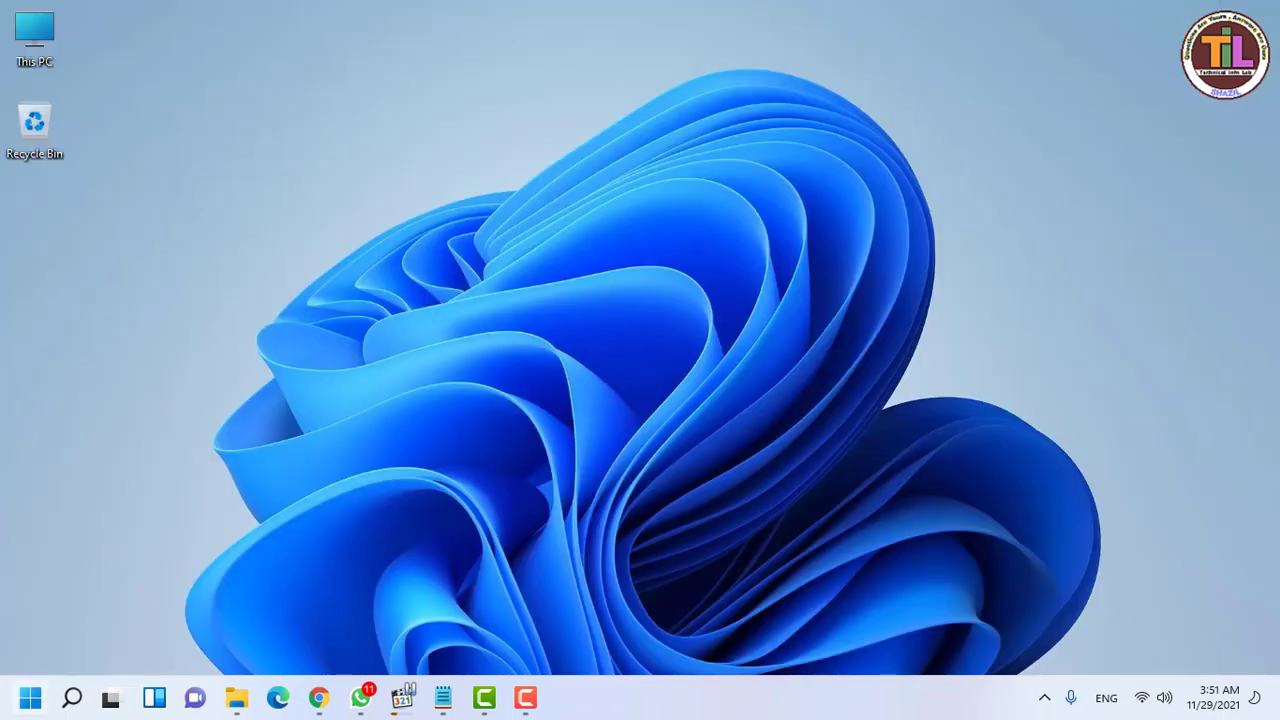
# Turn Developer Mode on under Privacy & security > For developers, confirm with Yes, then close Settings
pyautogui.click(30, 697)
pyautogui.click(277, 302)
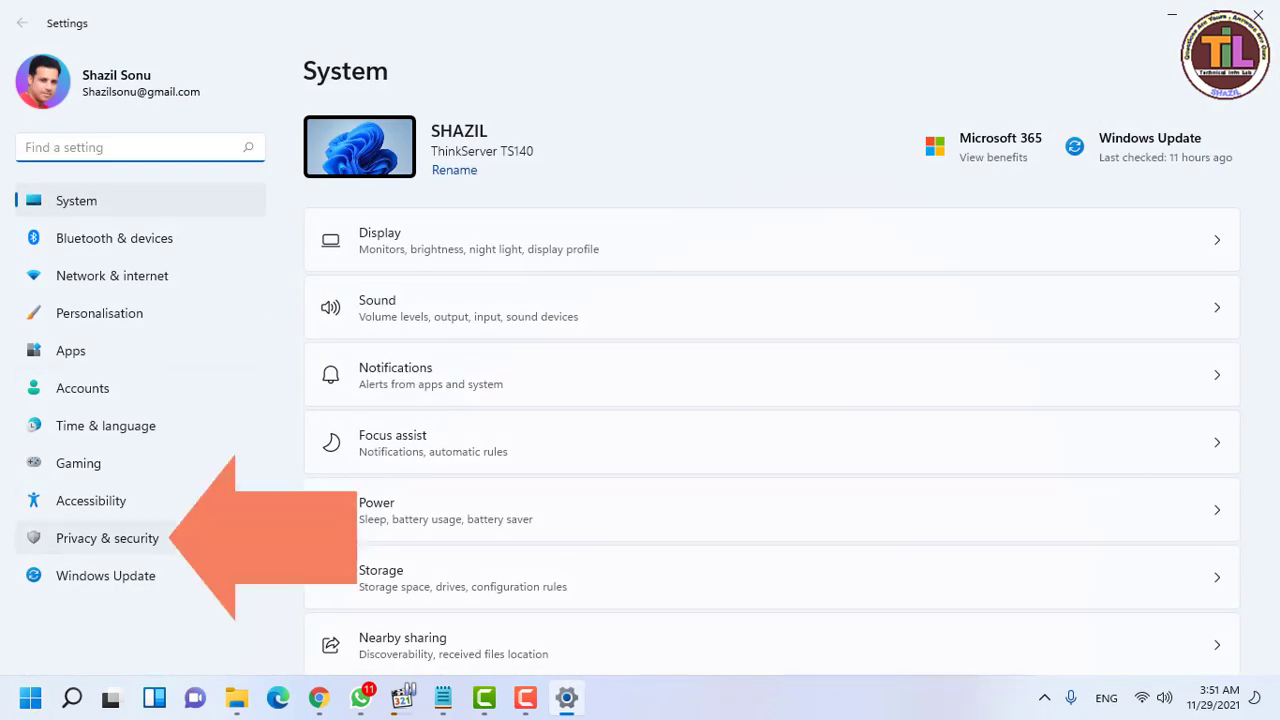
pyautogui.click(116, 546)
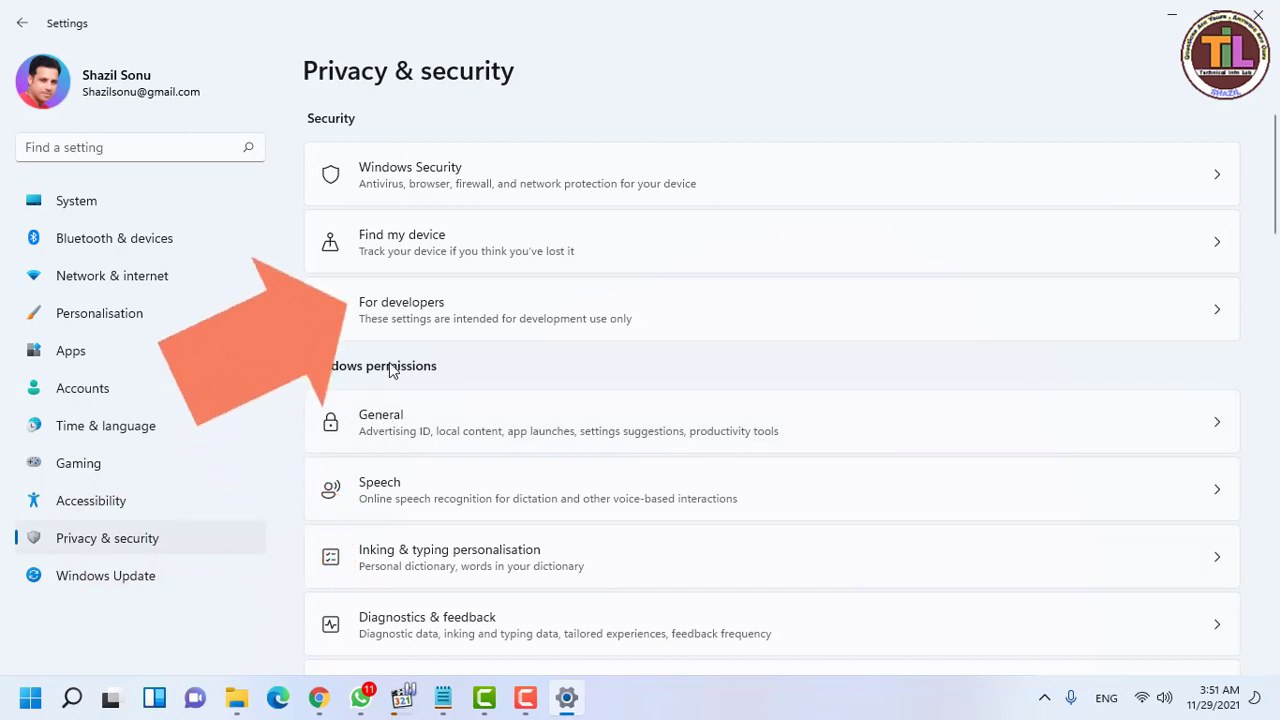
pyautogui.click(410, 318)
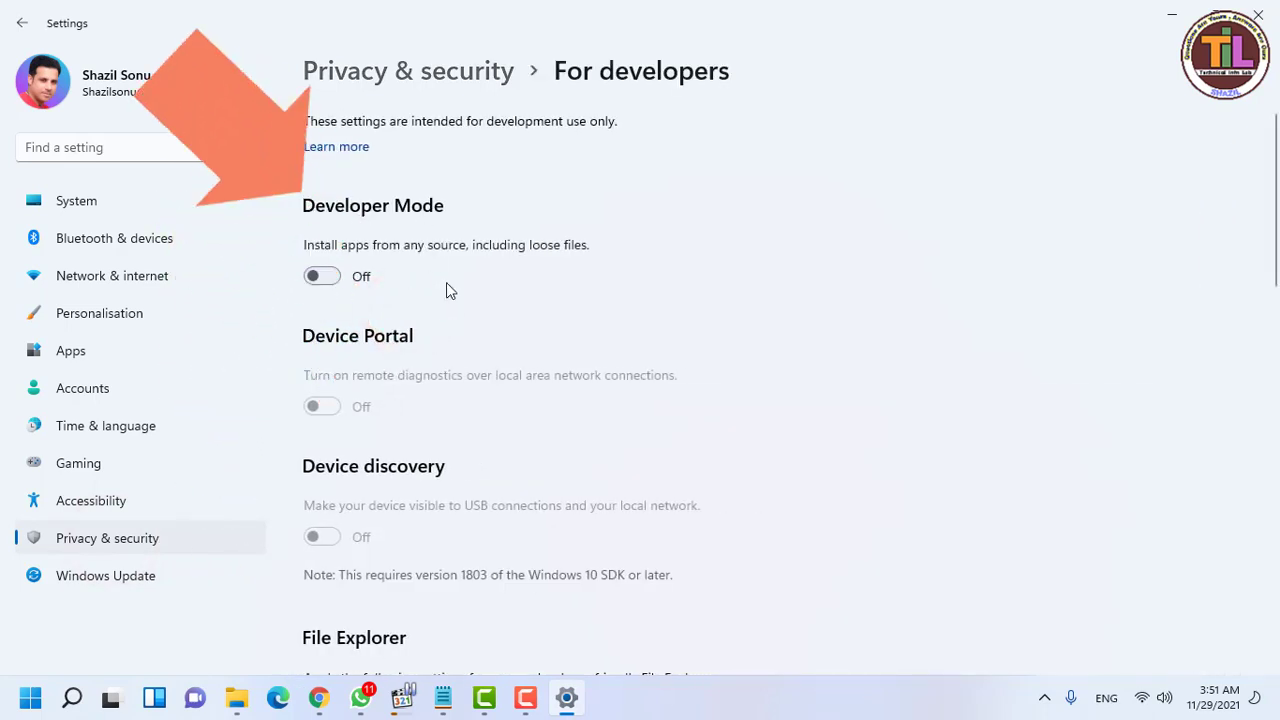
pyautogui.click(320, 278)
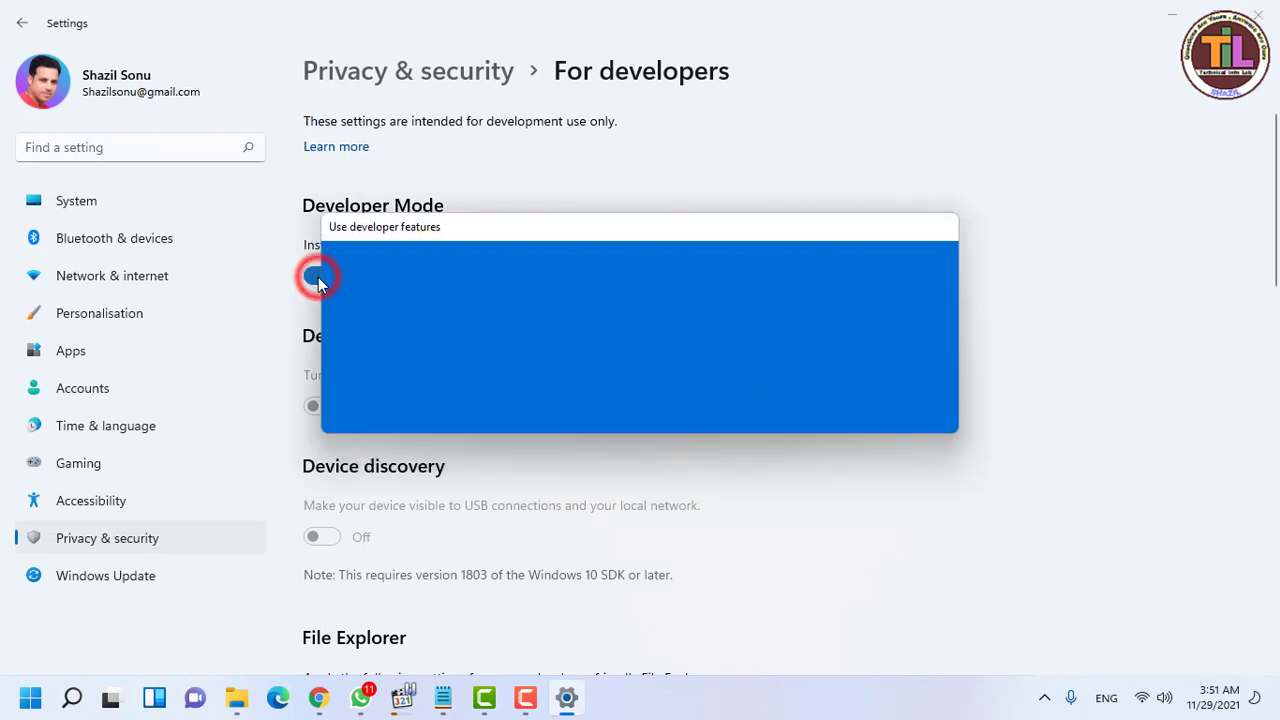
pyautogui.click(784, 390)
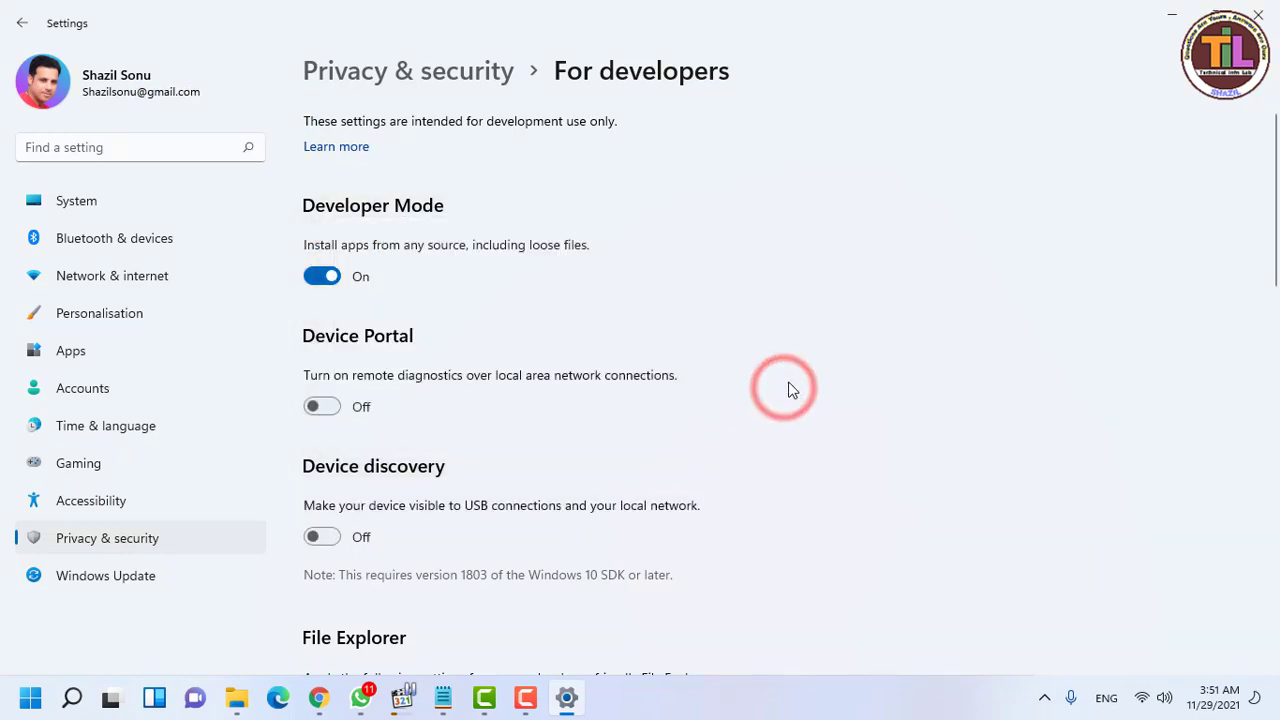
pyautogui.click(1258, 16)
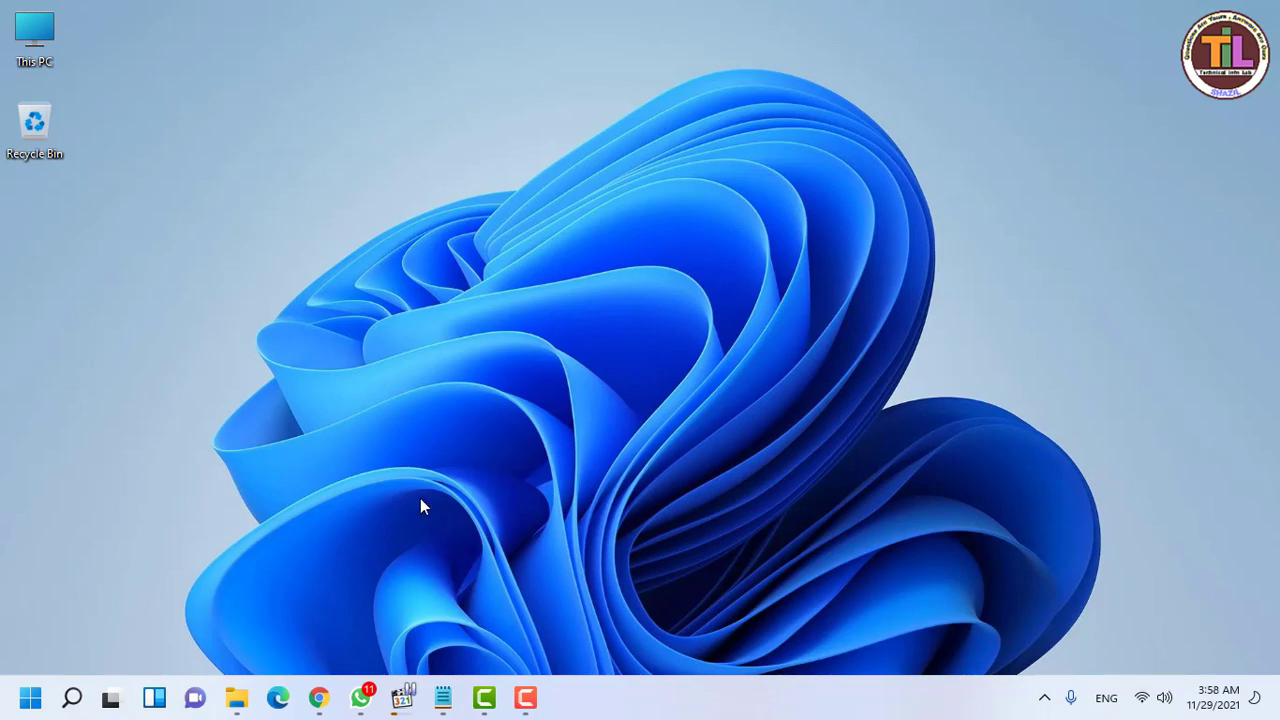
# Cancel the XDA Mirror adb-setup-1.4.3.zip download and switch to the kernel file's MediaFire page
pyautogui.click(318, 697)
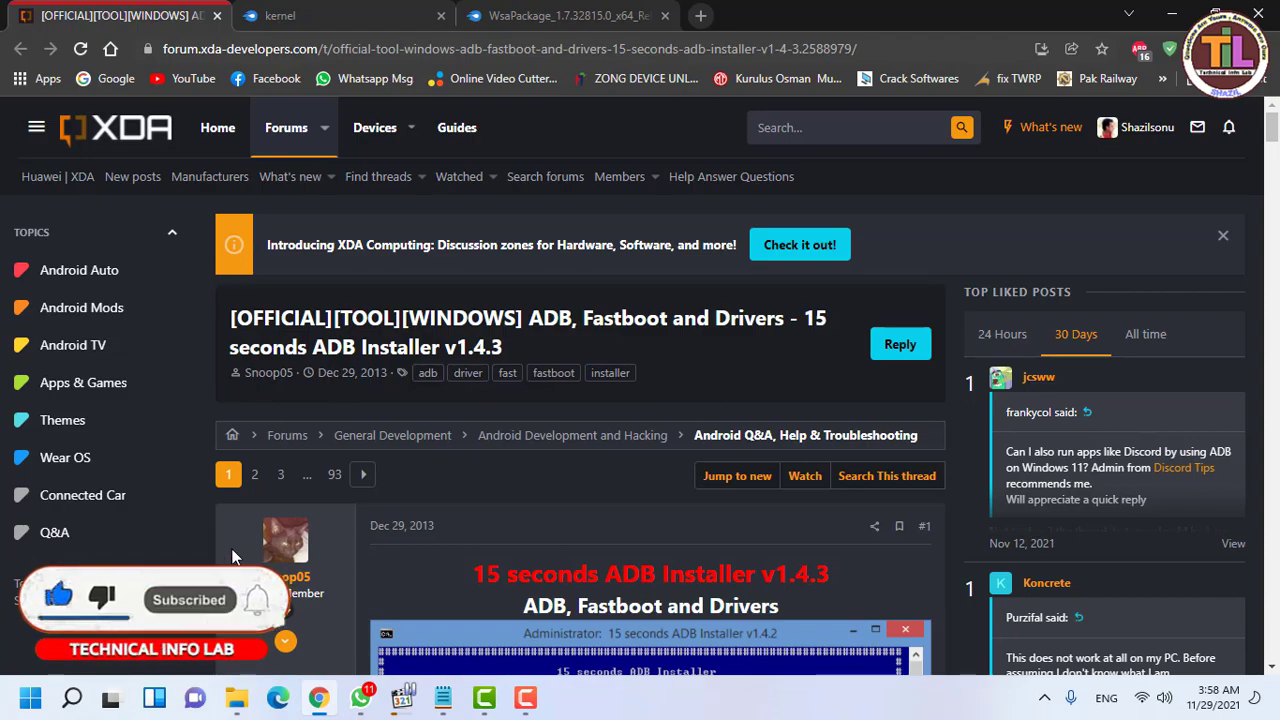
pyautogui.scroll(-10, 234, 505)
pyautogui.scroll(-6, 234, 500)
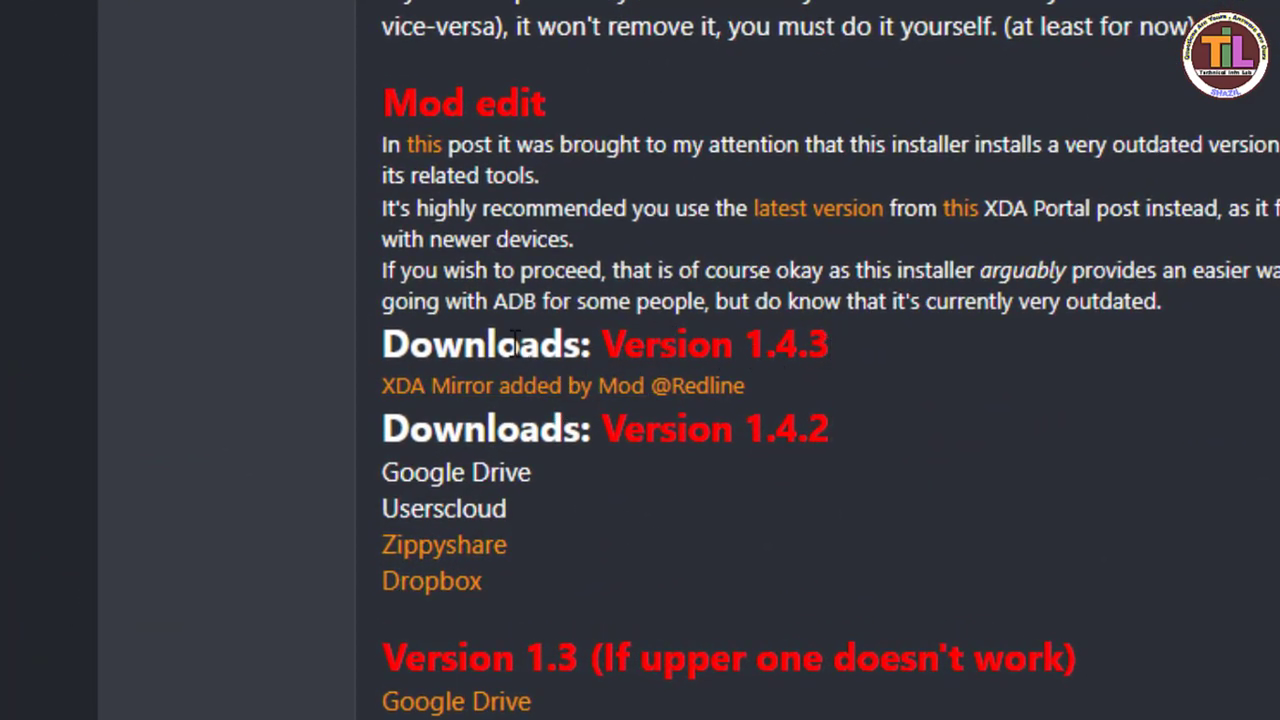
pyautogui.click(450, 390)
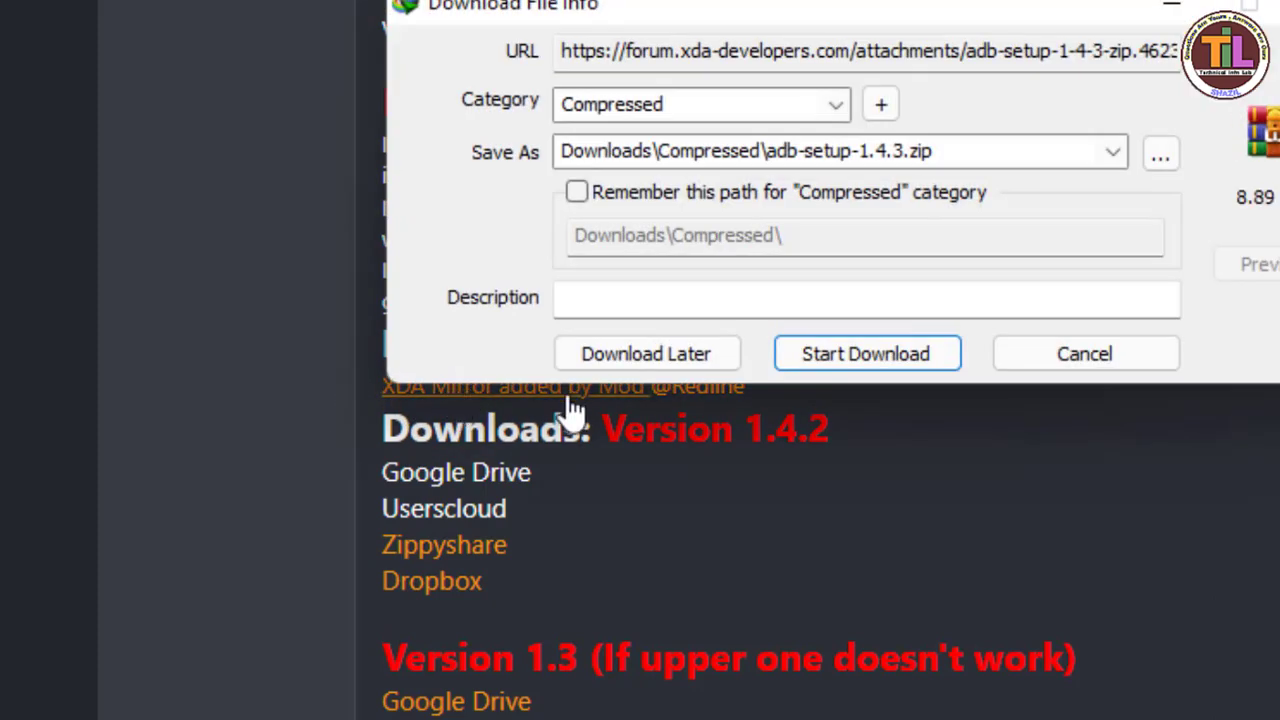
pyautogui.click(1090, 354)
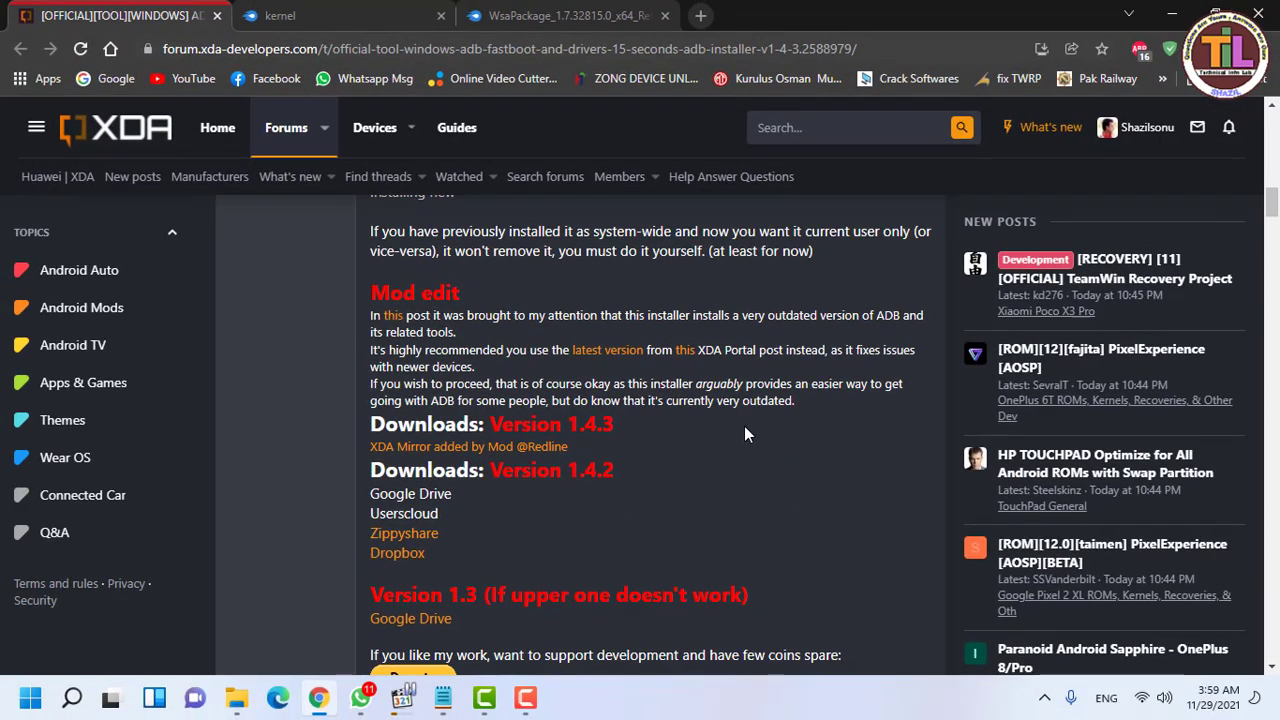
pyautogui.click(313, 18)
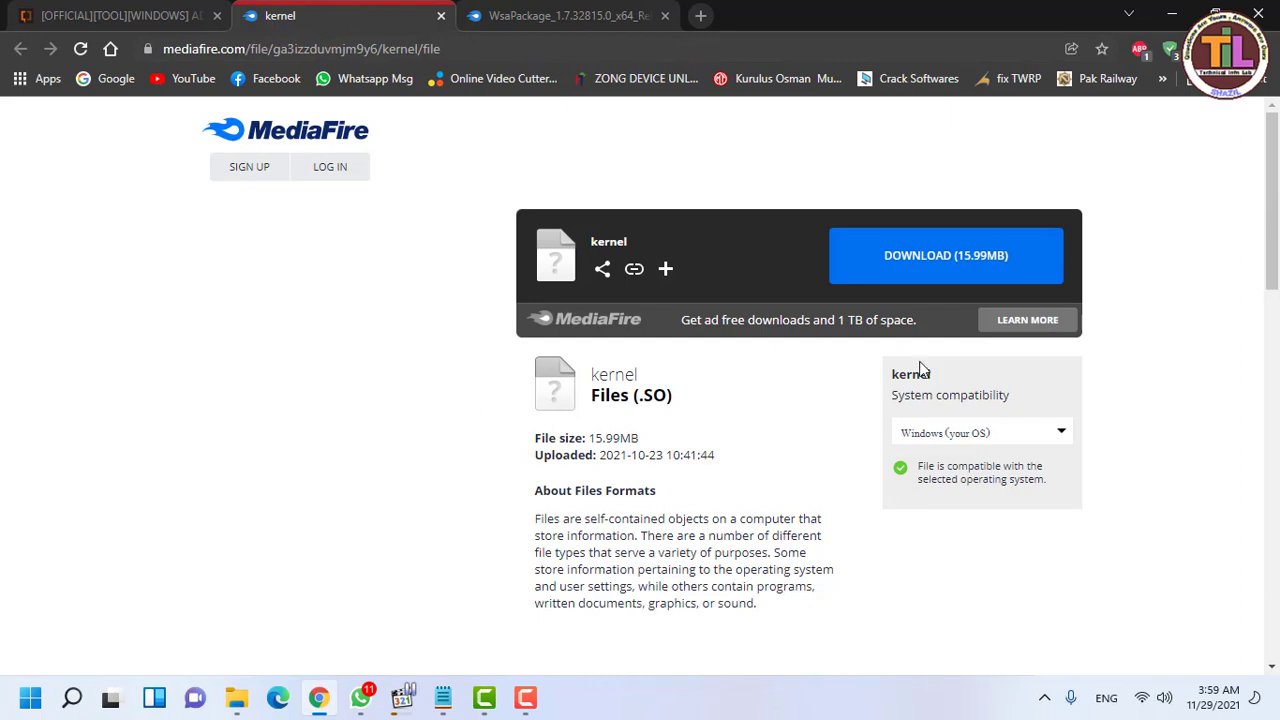
# View the WsaPackage_1.7.32815.0_x64 MediaFire page, then minimize Chrome with Win+D
pyautogui.click(598, 18)
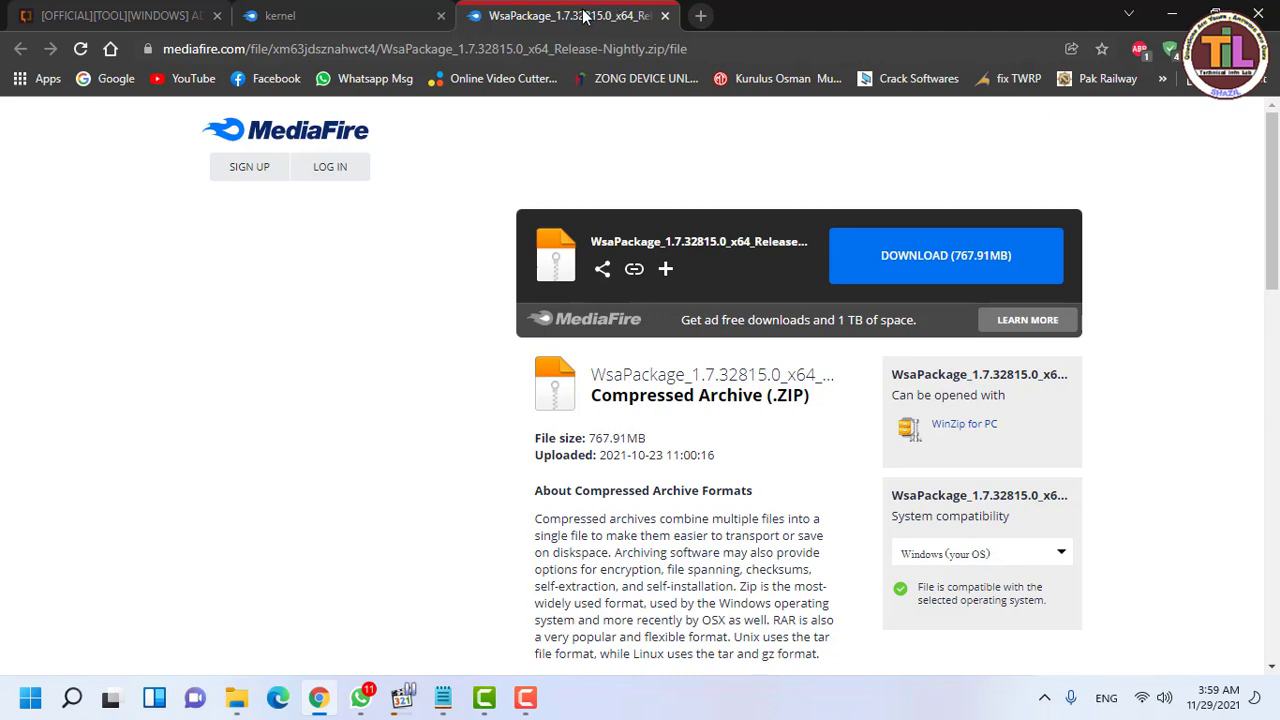
pyautogui.press('super+d')
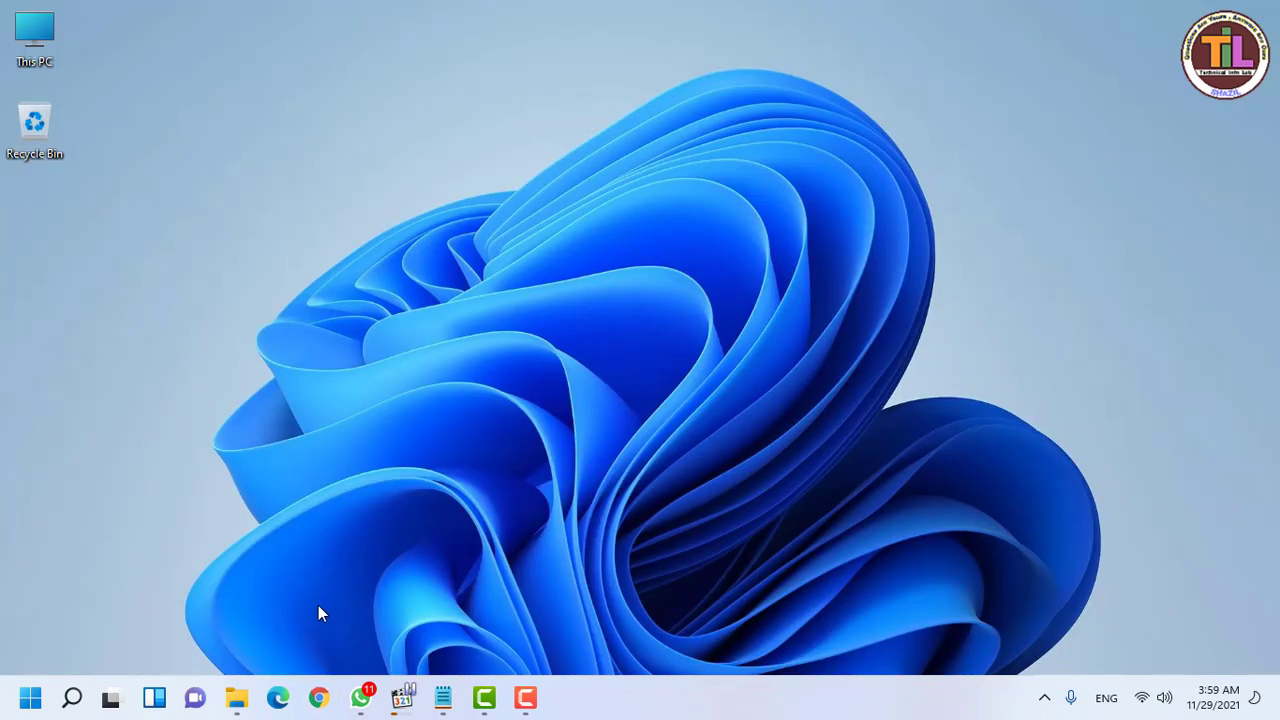
# Open the adb-setup-1.4.3 folder in Android Package and launch the adb-setup-1.4.3.exe installer
pyautogui.click(237, 697)
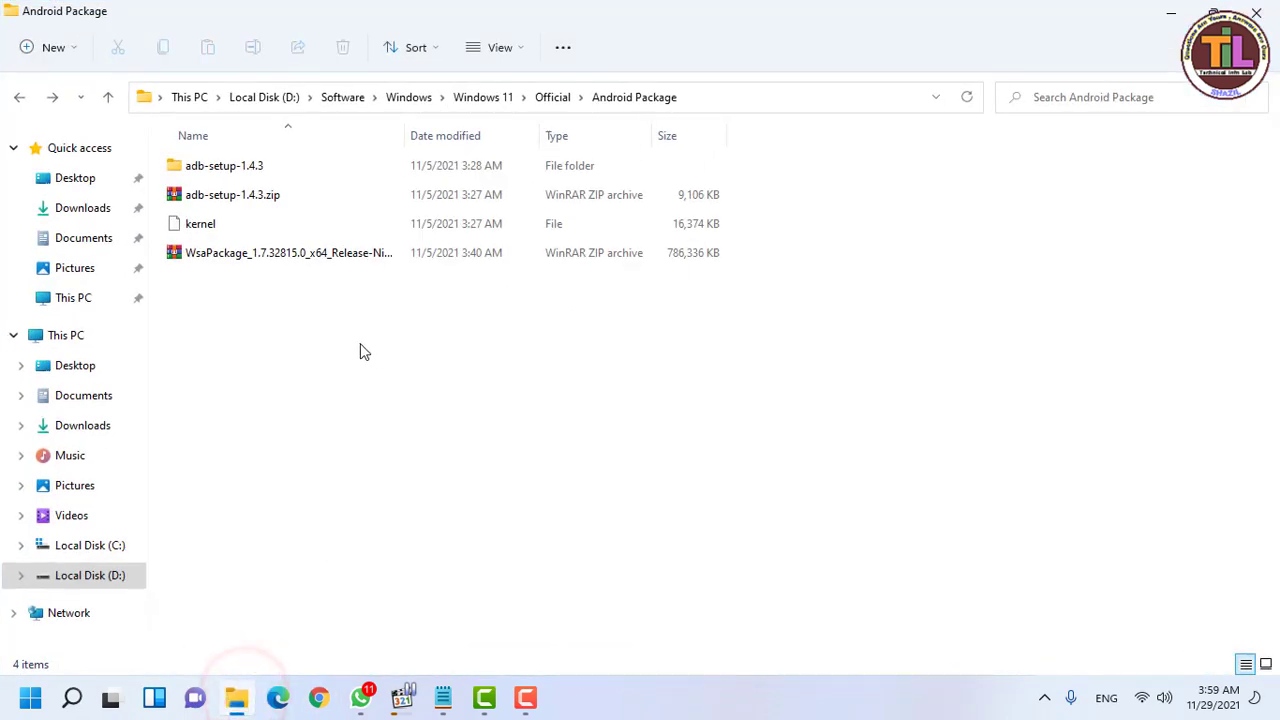
pyautogui.click(196, 195)
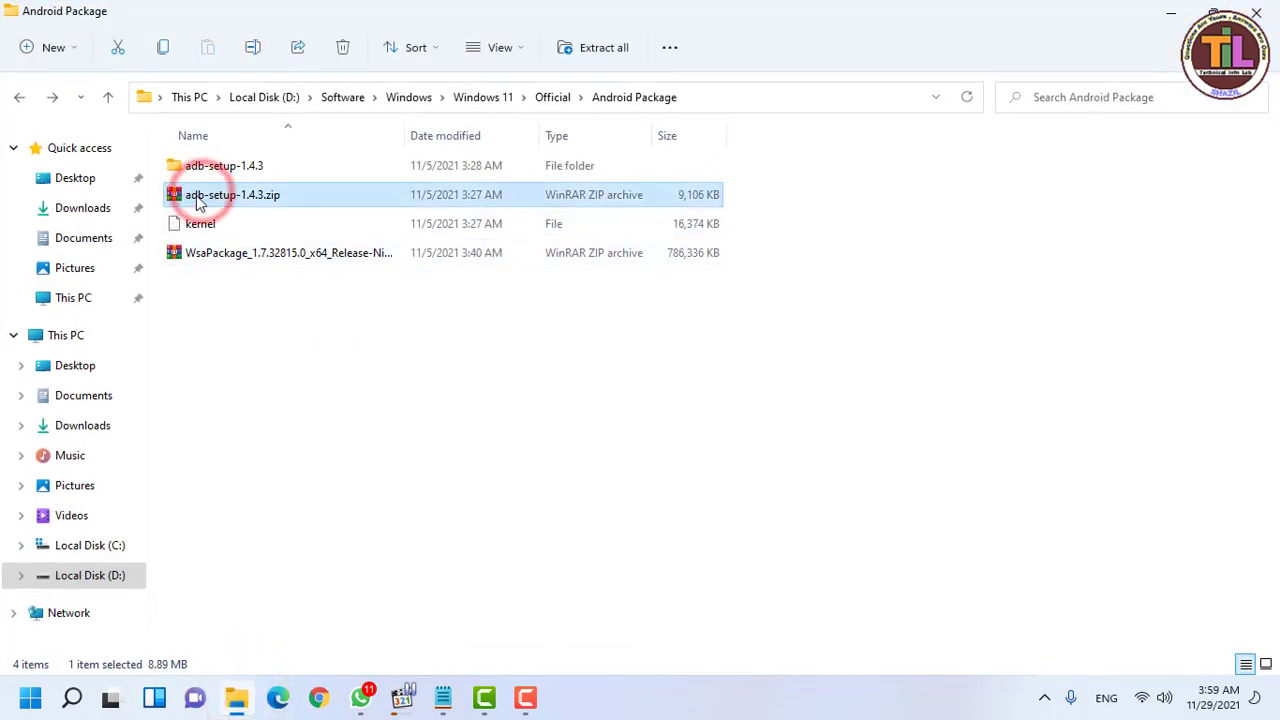
pyautogui.click(199, 168)
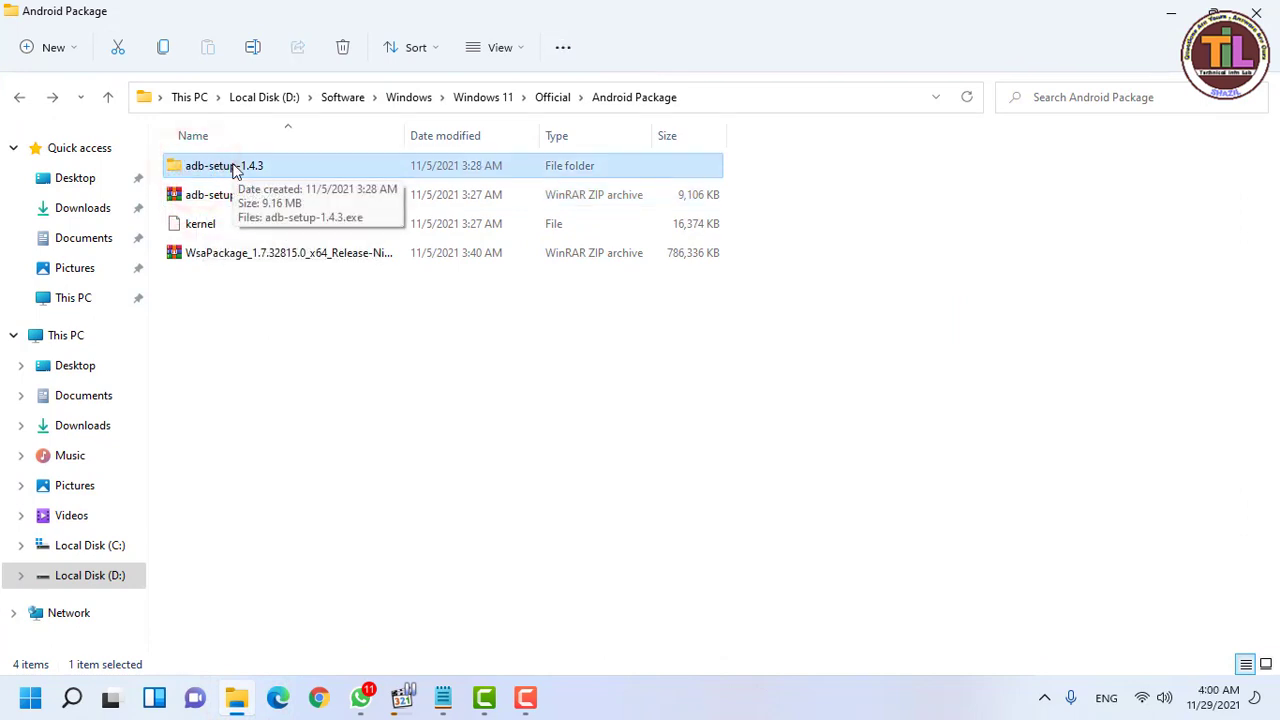
pyautogui.doubleClick(233, 168)
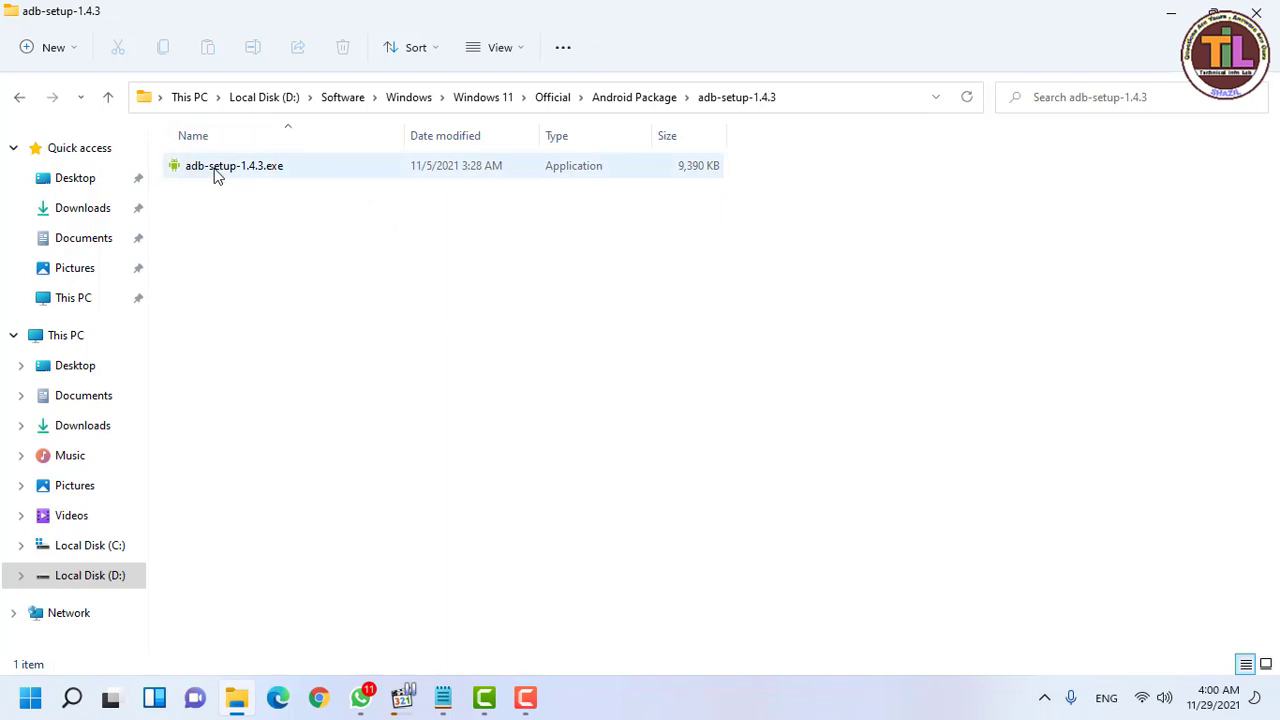
pyautogui.click(216, 176)
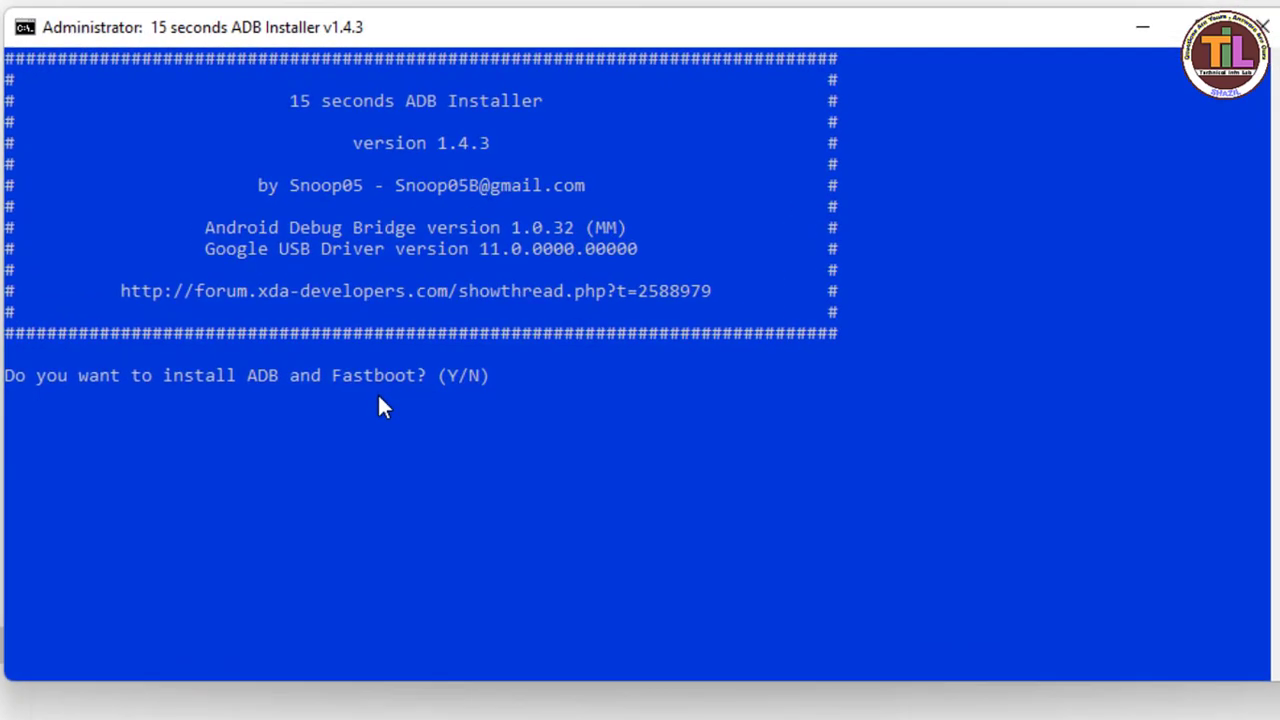
# Answer y to install ADB and Fastboot, ADB system-wide and device drivers, then finish the driver wizard
pyautogui.write('y')
pyautogui.press('Return')
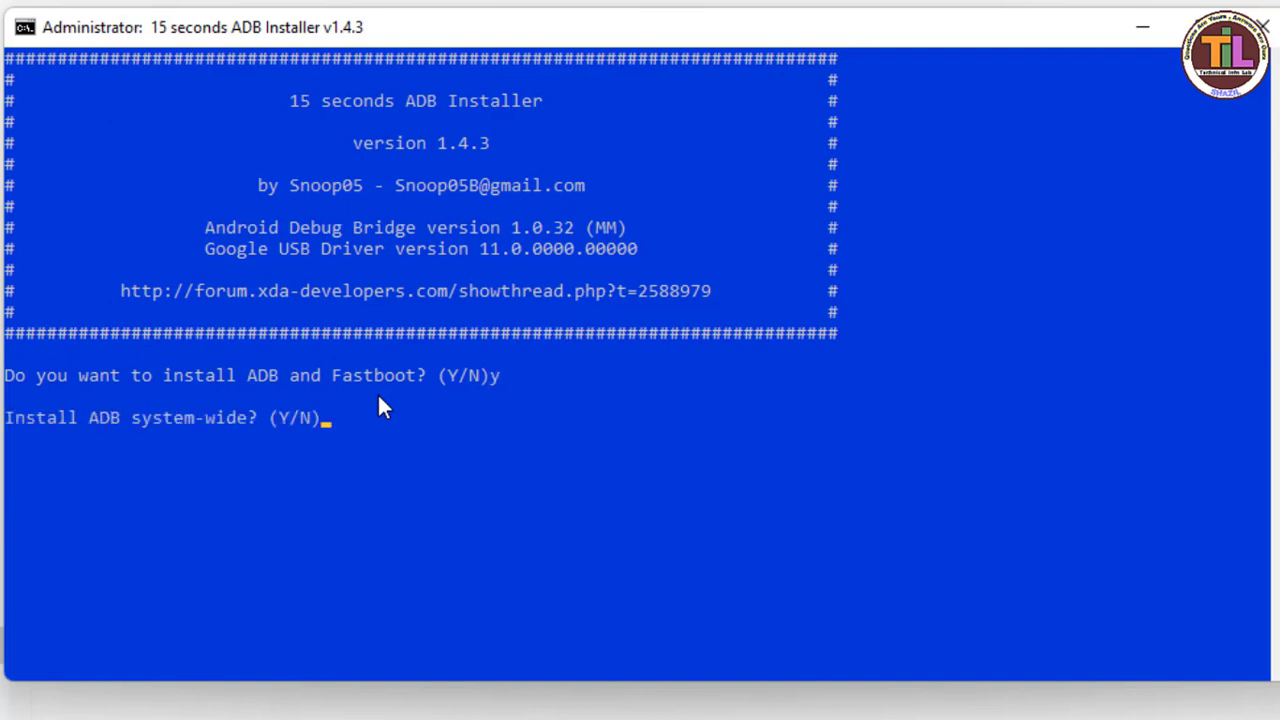
pyautogui.write('y')
pyautogui.press('Return')
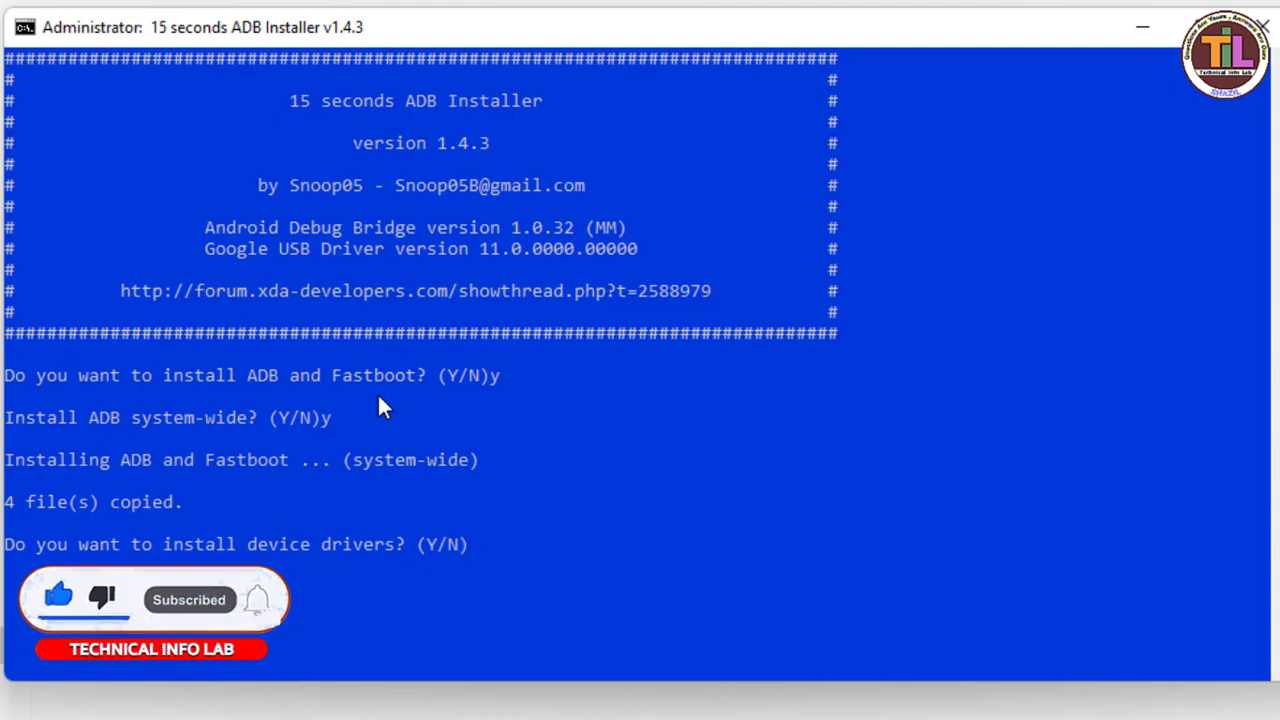
pyautogui.write('y')
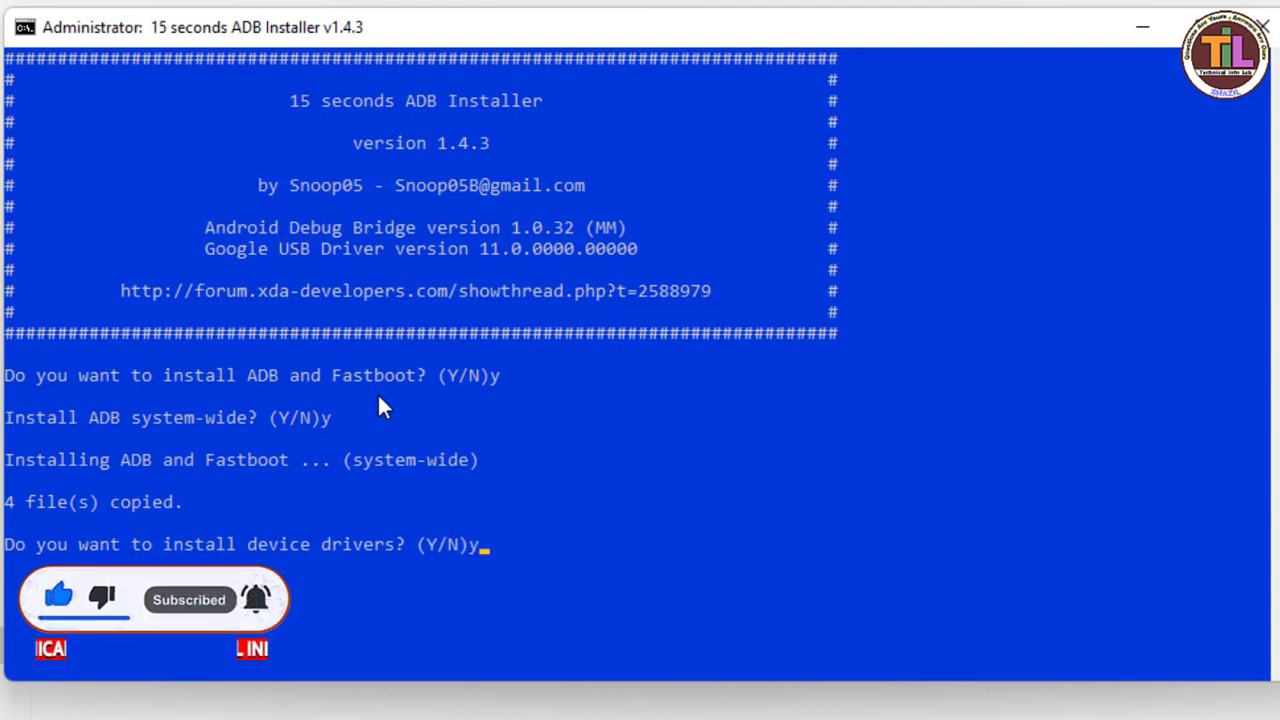
pyautogui.press('Return')
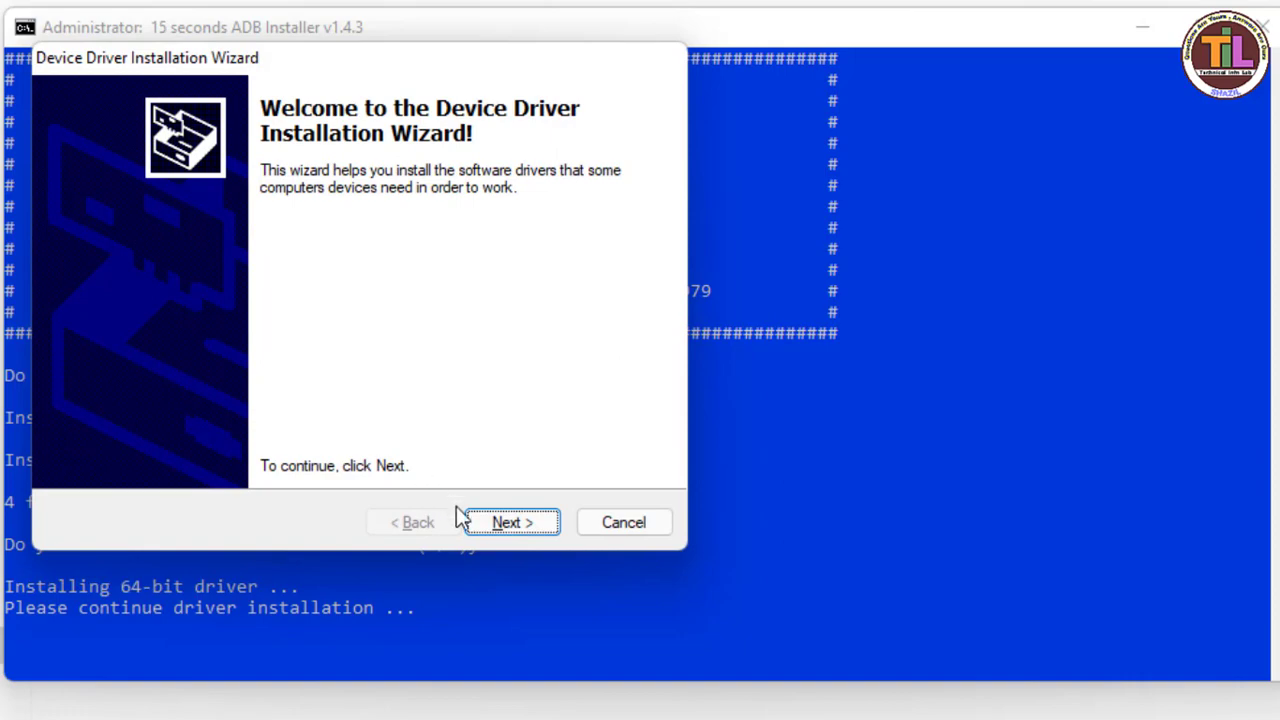
pyautogui.click(487, 522)
pyautogui.click(490, 522)
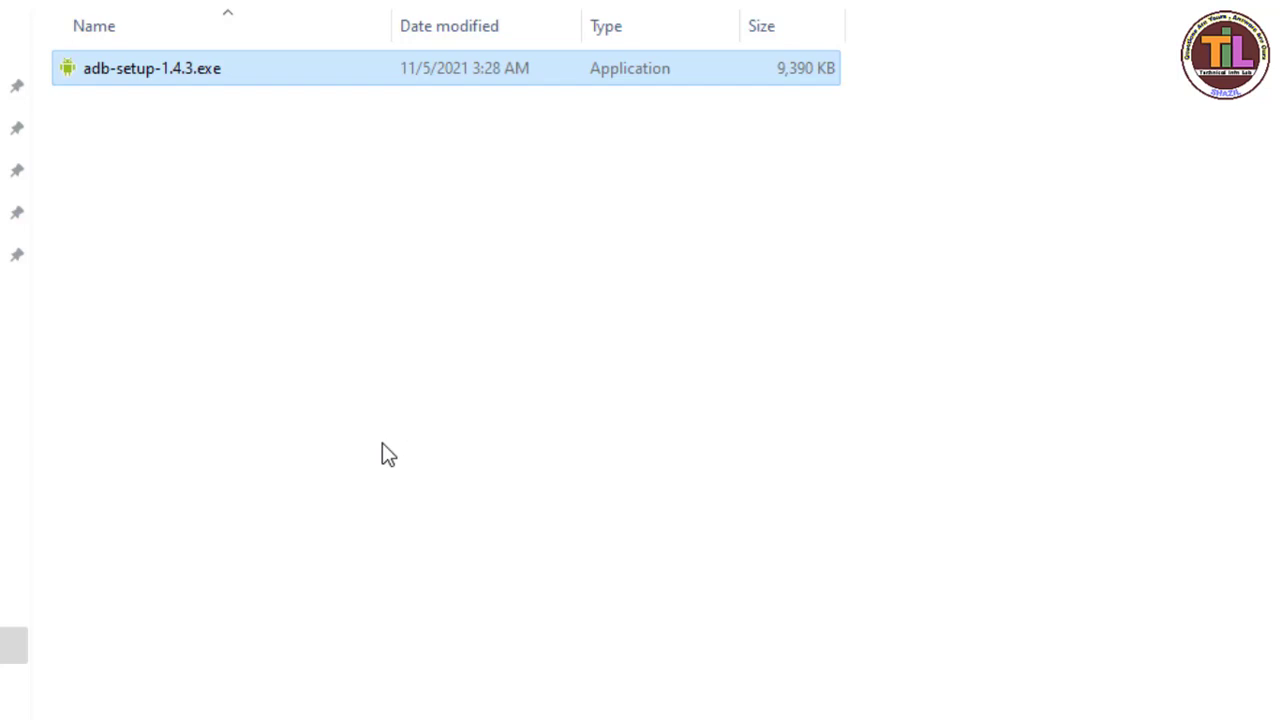
# Extract the WsaPackage zip in Android Package and open the extracted WsaPackage folder
pyautogui.hotkey('alt', 'Up')
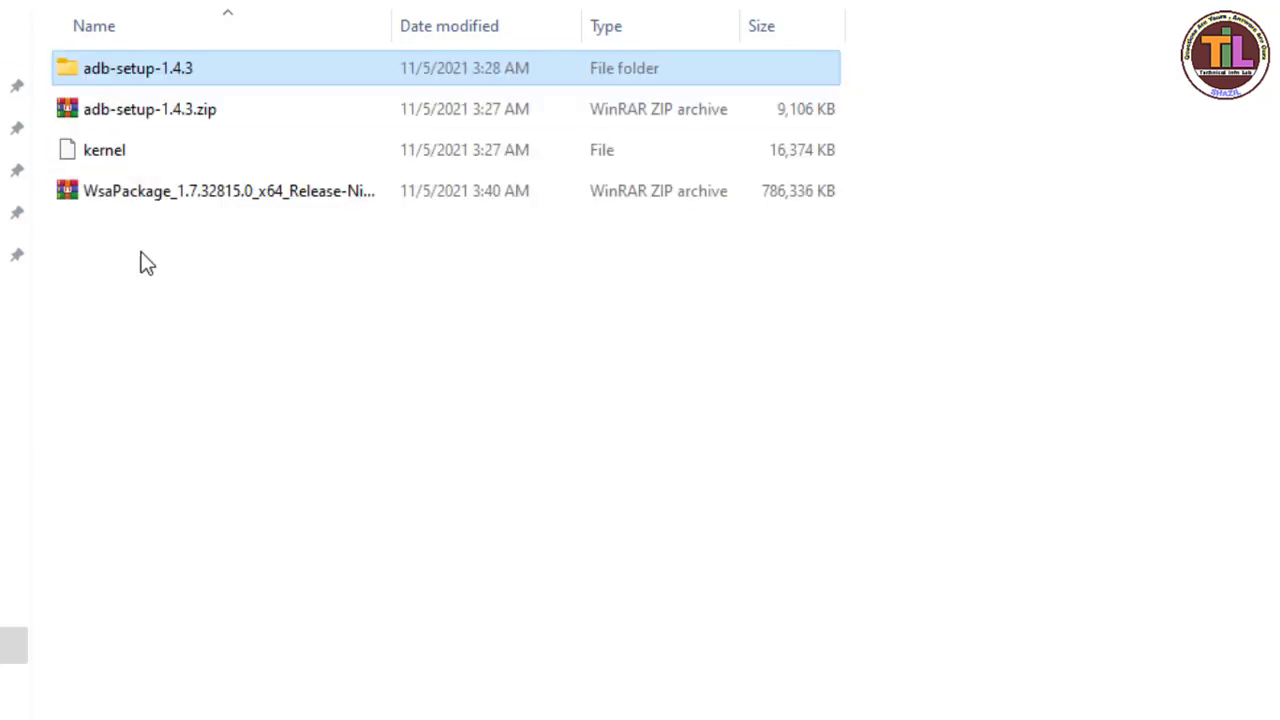
pyautogui.rightClick(180, 200)
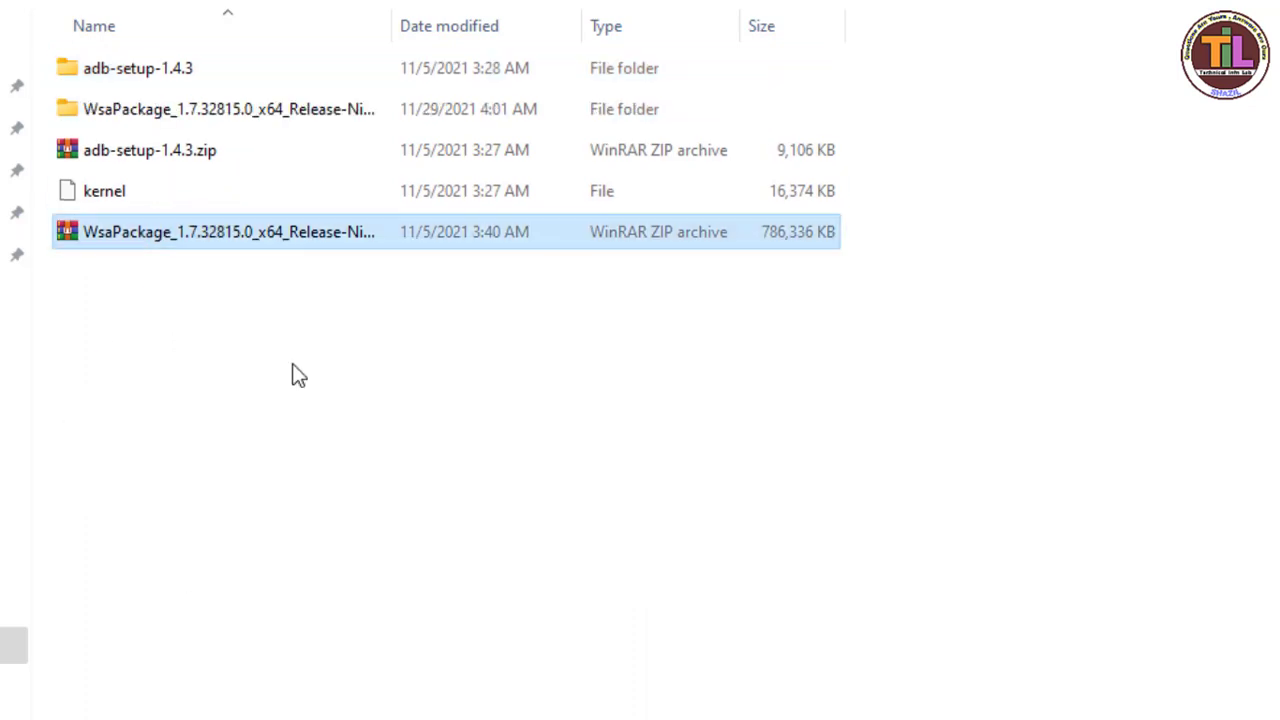
pyautogui.click(151, 113)
pyautogui.doubleClick(152, 120)
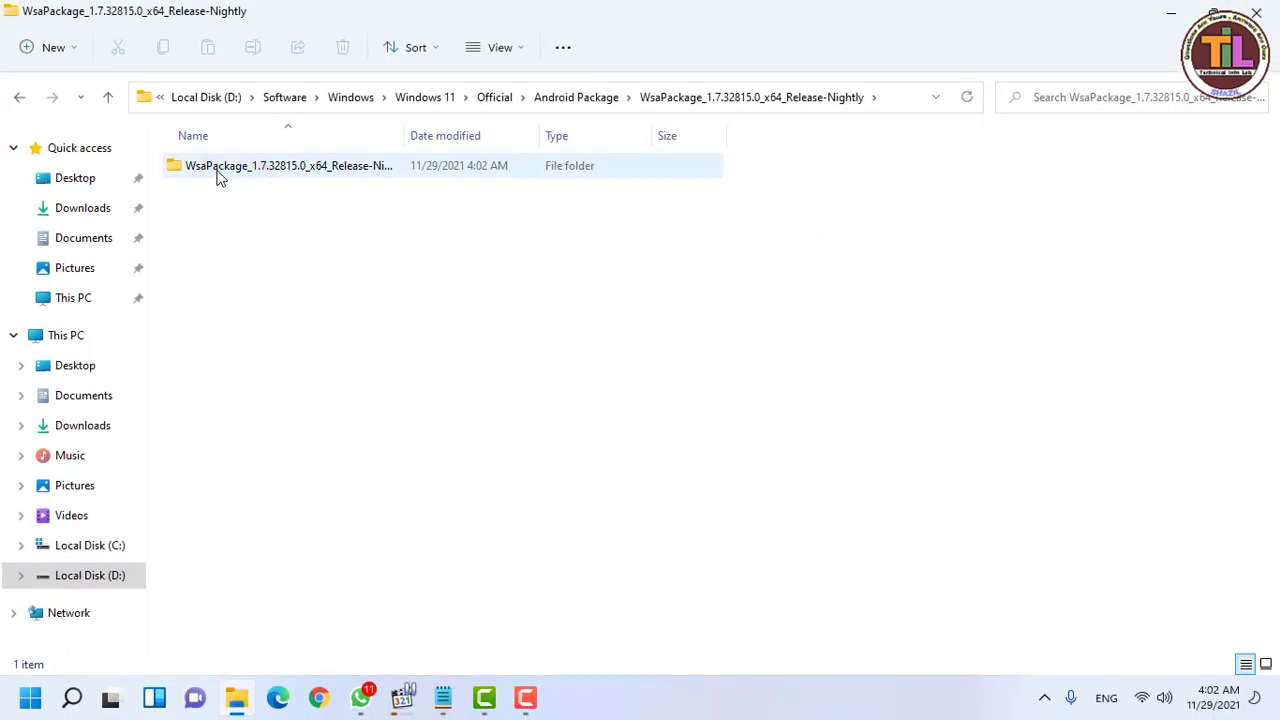
# Cut the inner WsaPackage_1.7.32815.0_x64_Release-Nightly folder and paste it onto the desktop
pyautogui.click(218, 172)
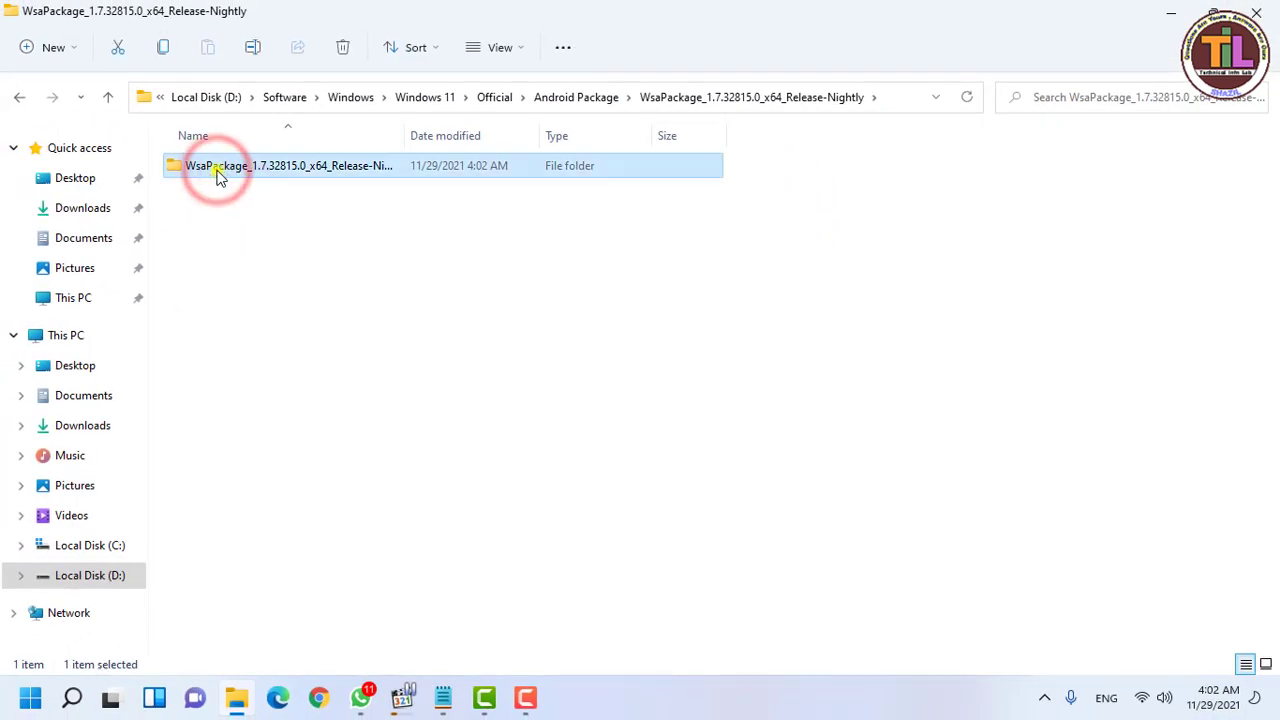
pyautogui.rightClick(221, 176)
pyautogui.click(236, 195)
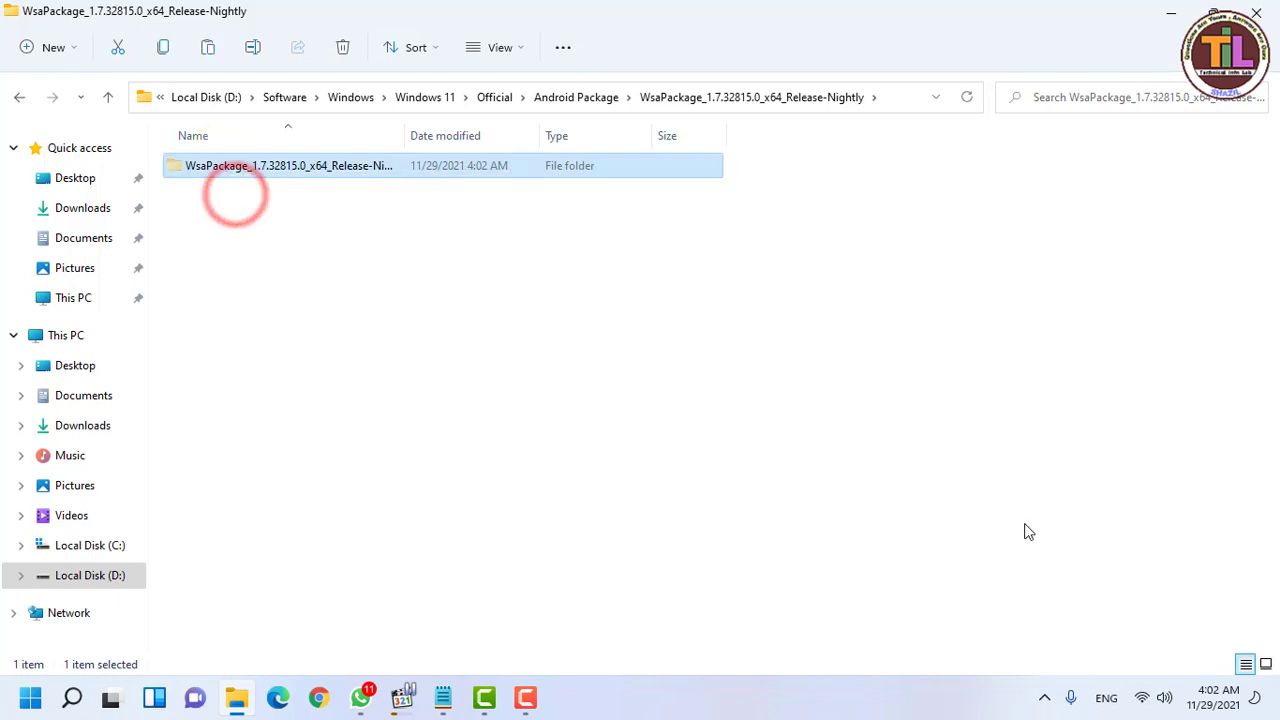
pyautogui.press('super+d')
pyautogui.rightClick(220, 337)
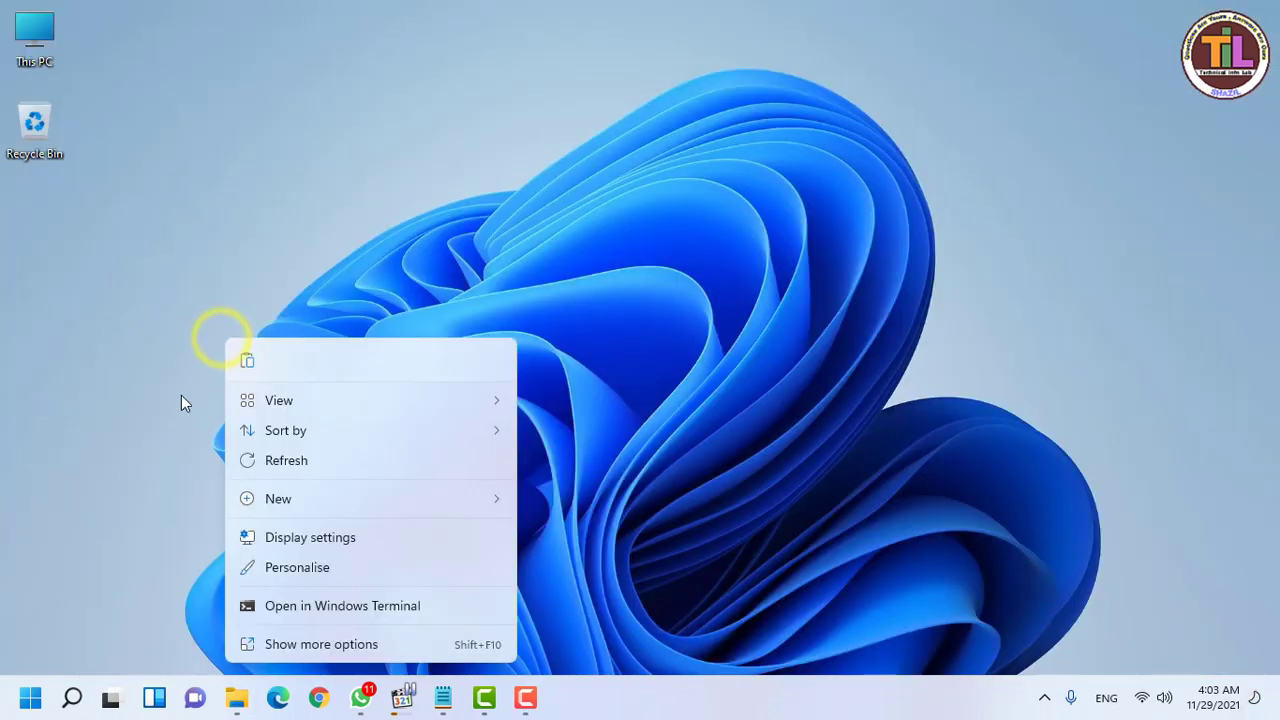
pyautogui.click(238, 365)
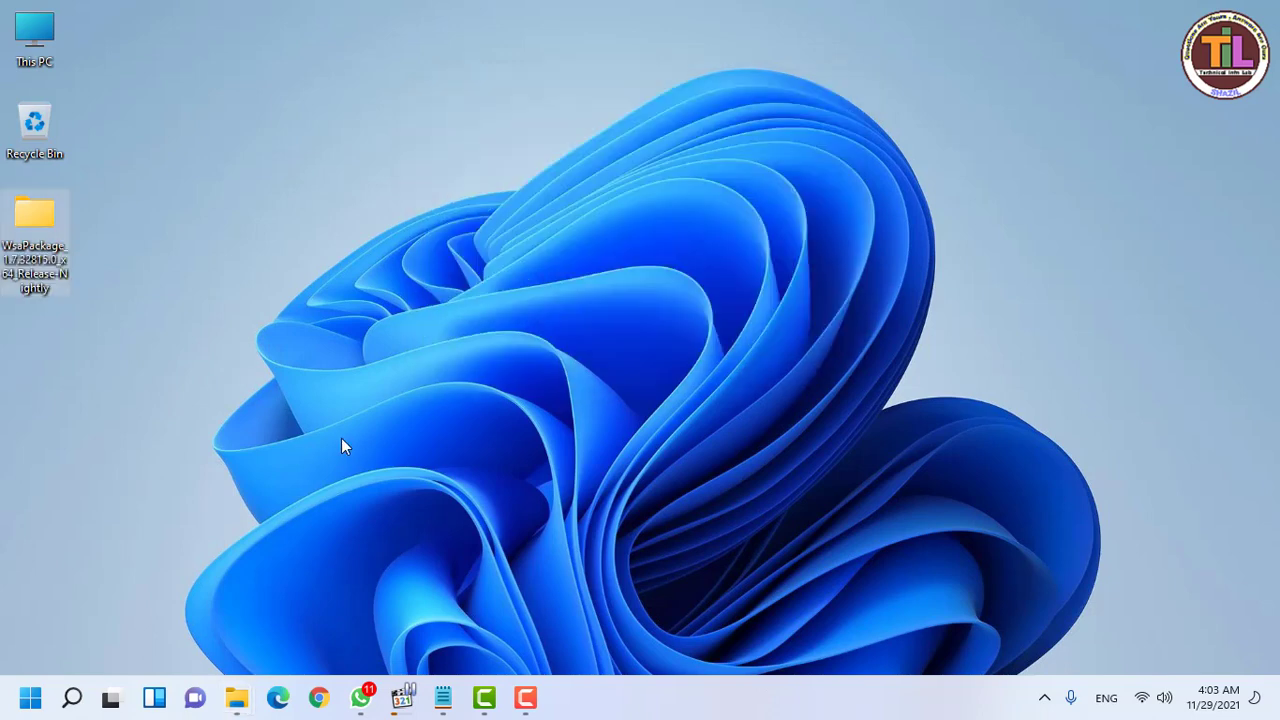
# Open the desktop WsaPackage folder and bring another Explorer window back to Android Package
pyautogui.doubleClick(50, 220)
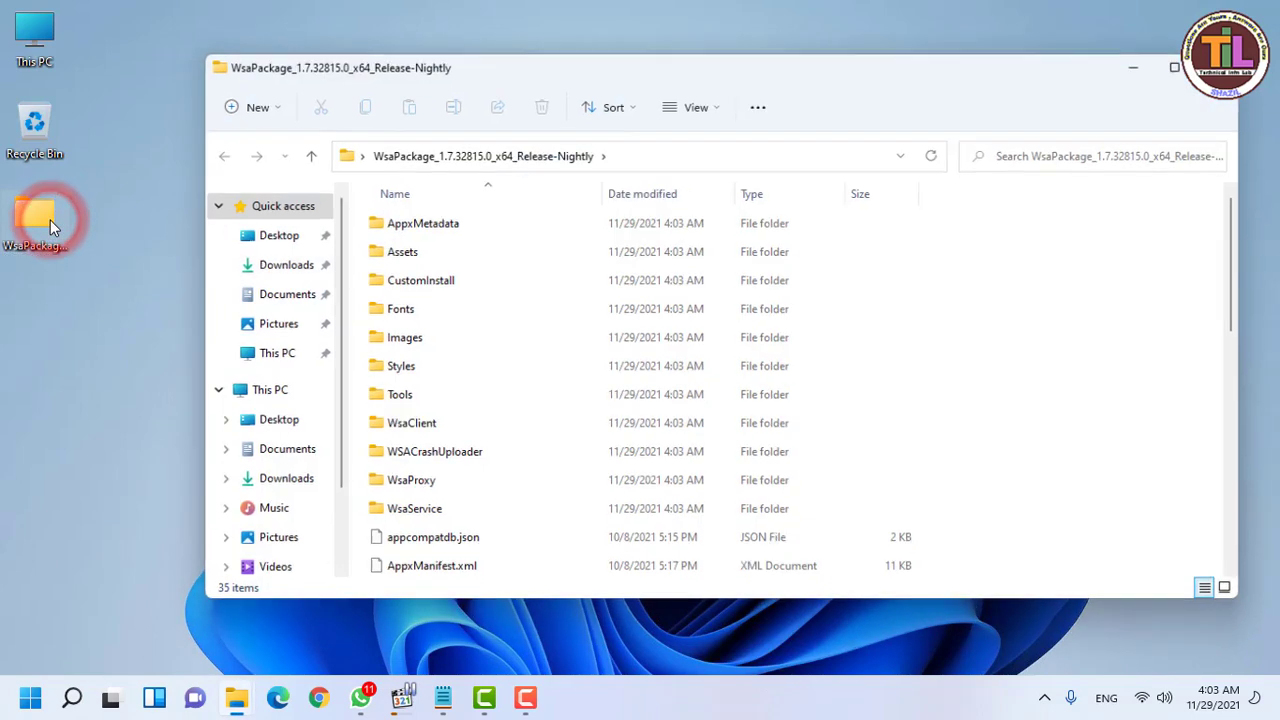
pyautogui.click(232, 700)
pyautogui.click(240, 698)
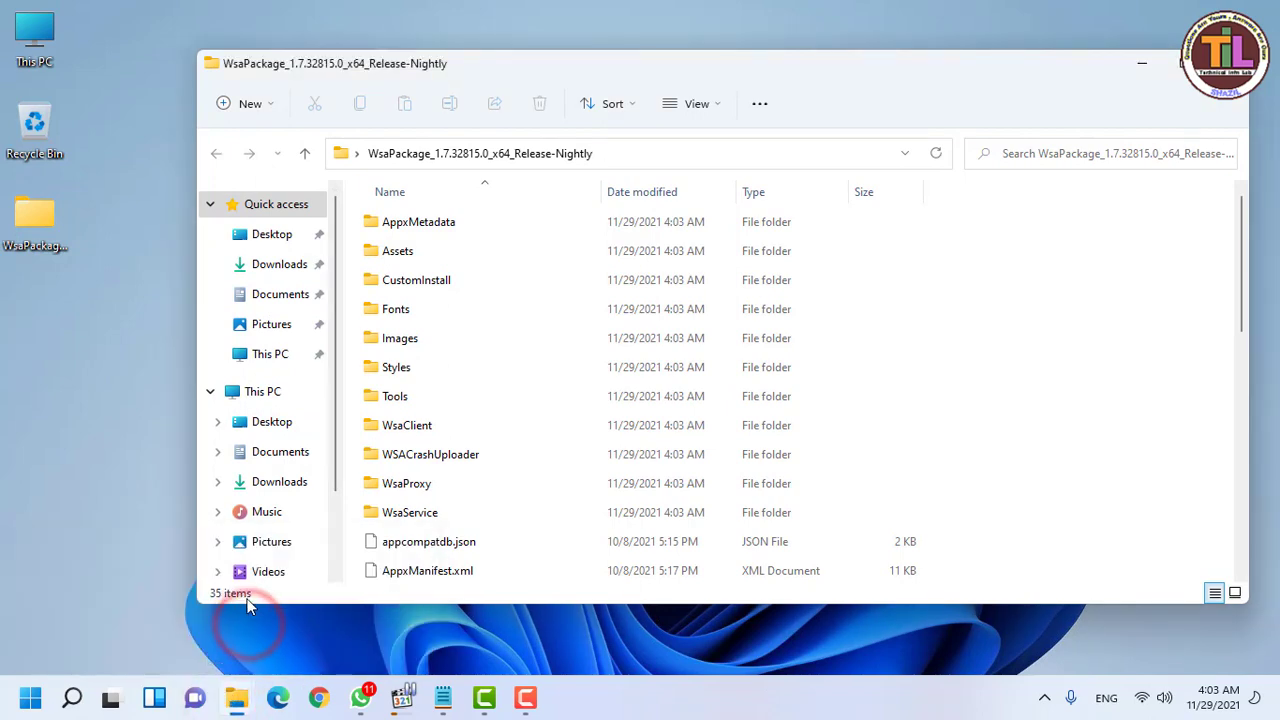
pyautogui.click(240, 697)
pyautogui.click(172, 604)
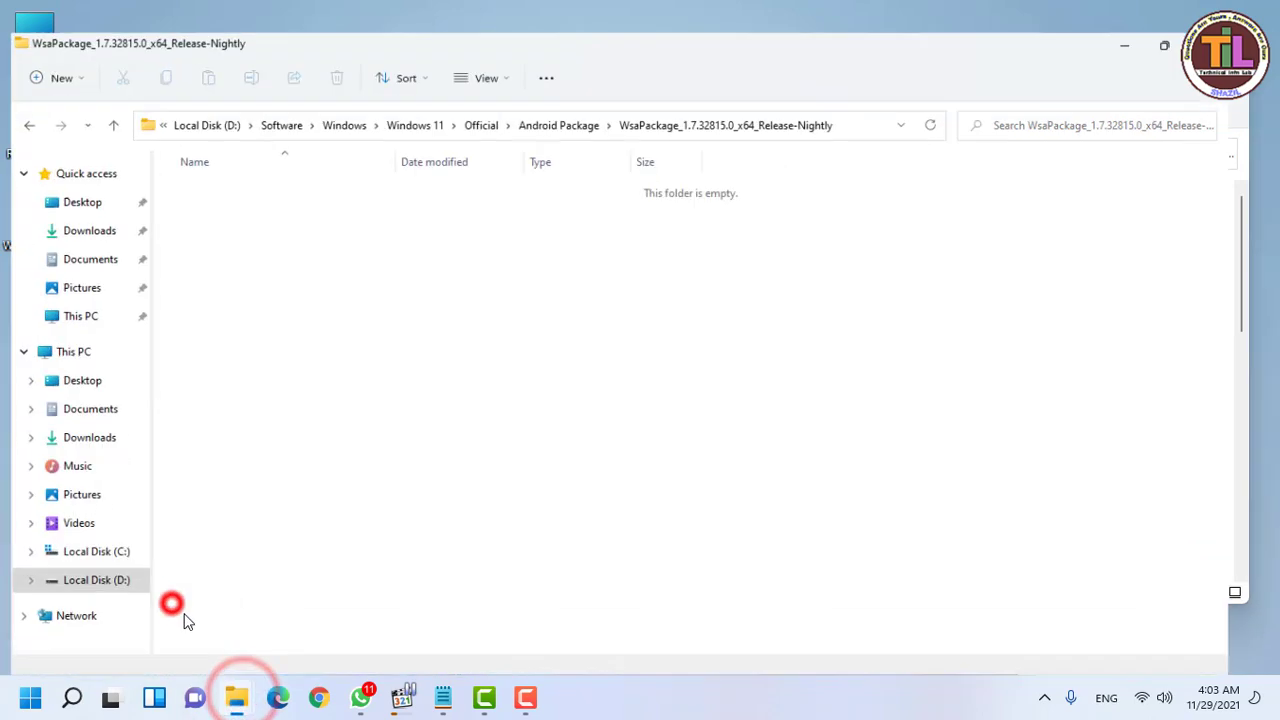
pyautogui.click(19, 97)
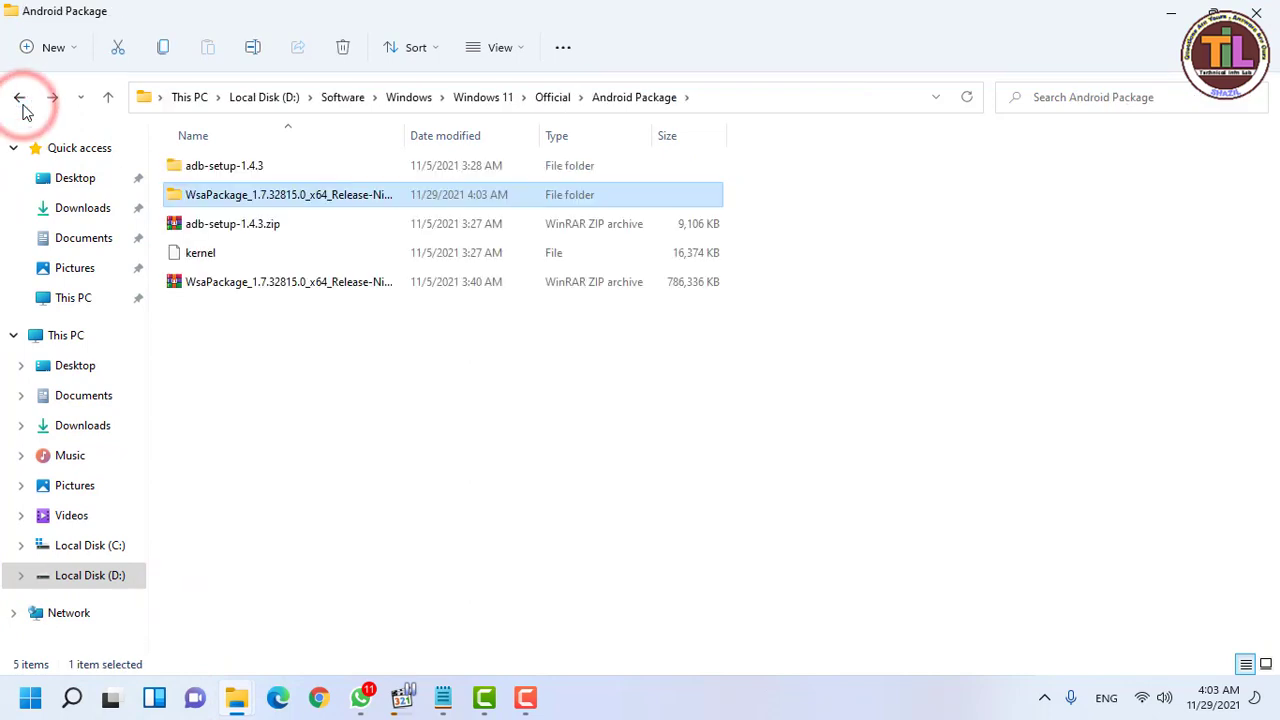
# Copy the kernel file into the WsaPackage_1.7.32815.0_x64_Release-Nightly folder, bringing it to 36 items
pyautogui.click(198, 254)
pyautogui.rightClick(199, 256)
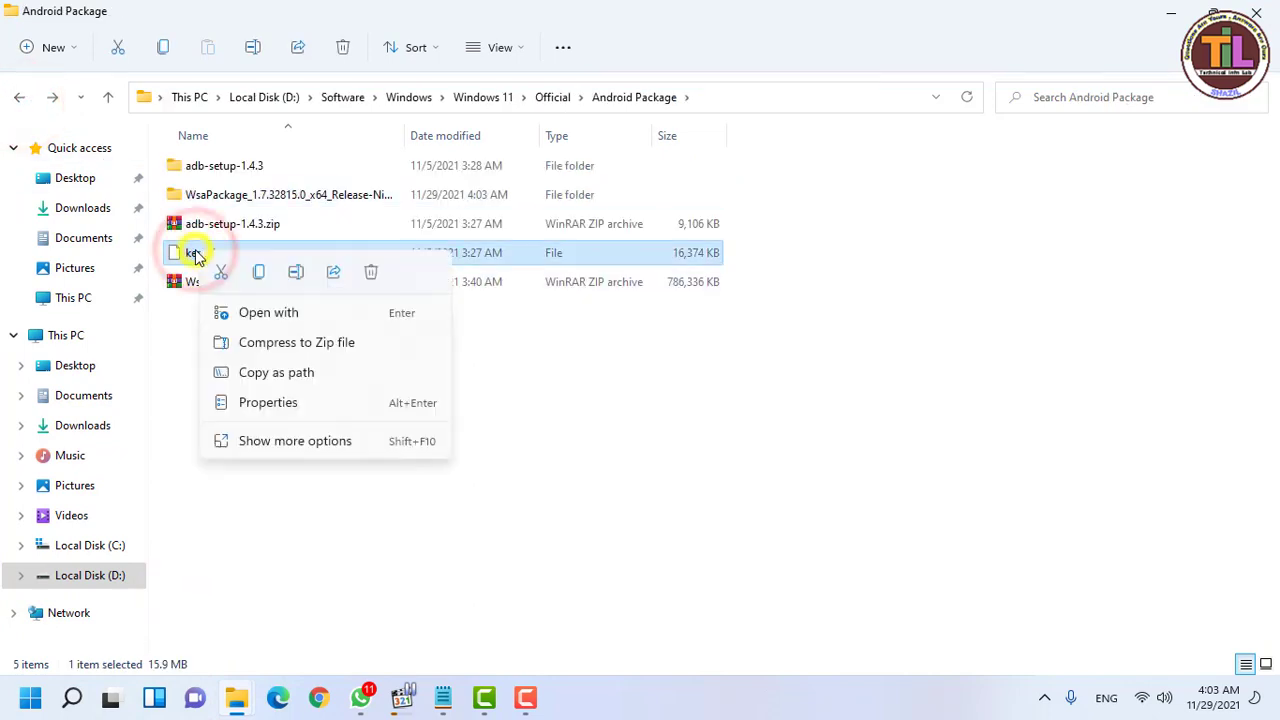
pyautogui.click(259, 273)
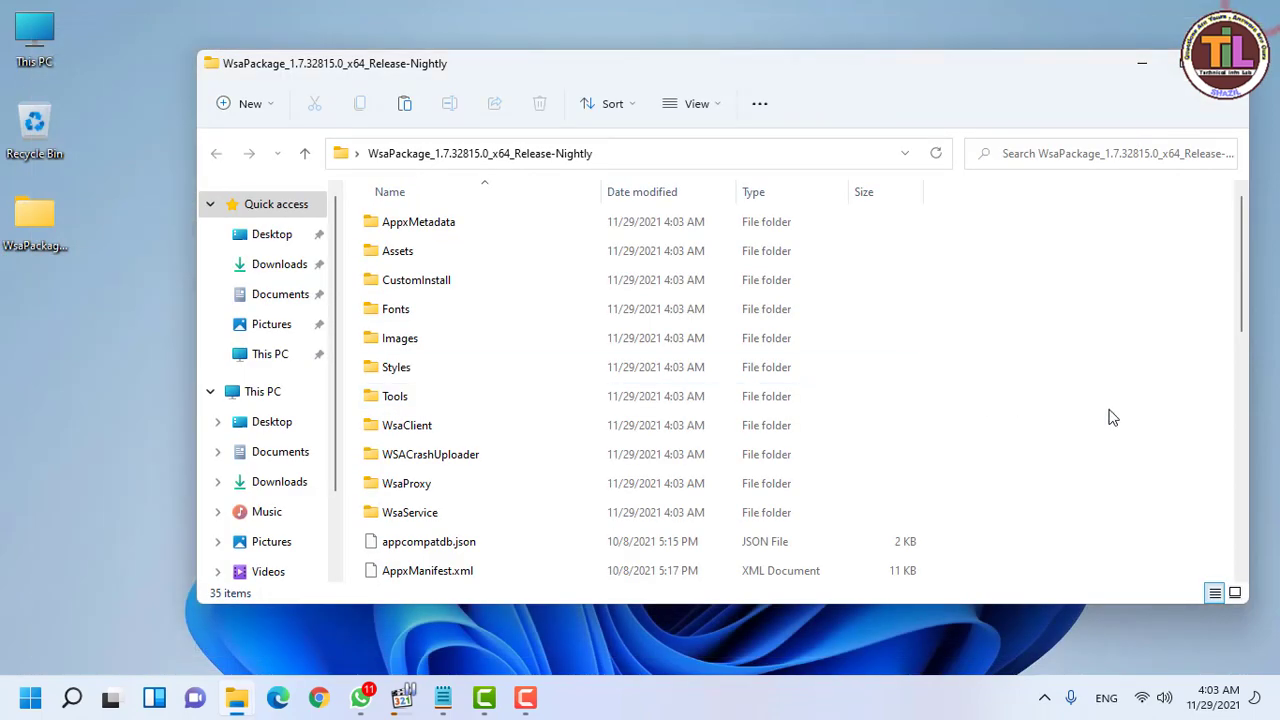
pyautogui.scroll(-4, 1129, 480)
pyautogui.scroll(3, 1130, 482)
pyautogui.scroll(1, 1129, 482)
pyautogui.scroll(-3, 1101, 510)
pyautogui.rightClick(1104, 510)
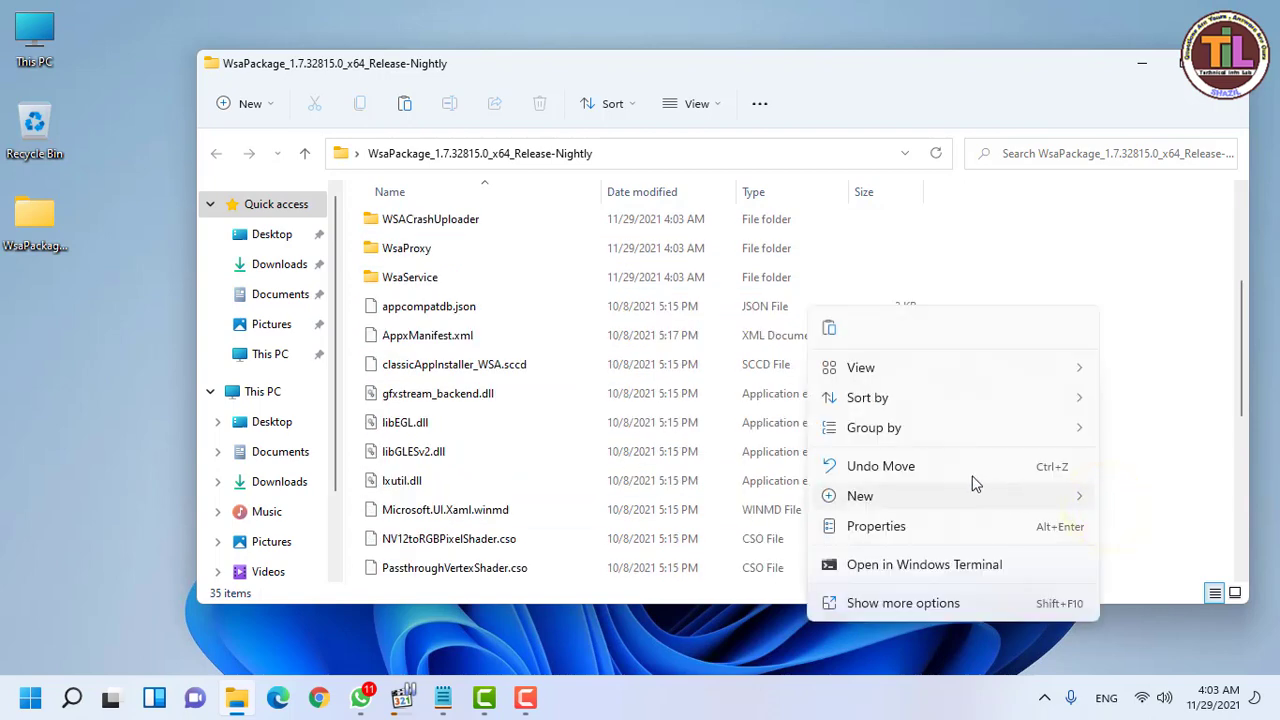
pyautogui.click(838, 325)
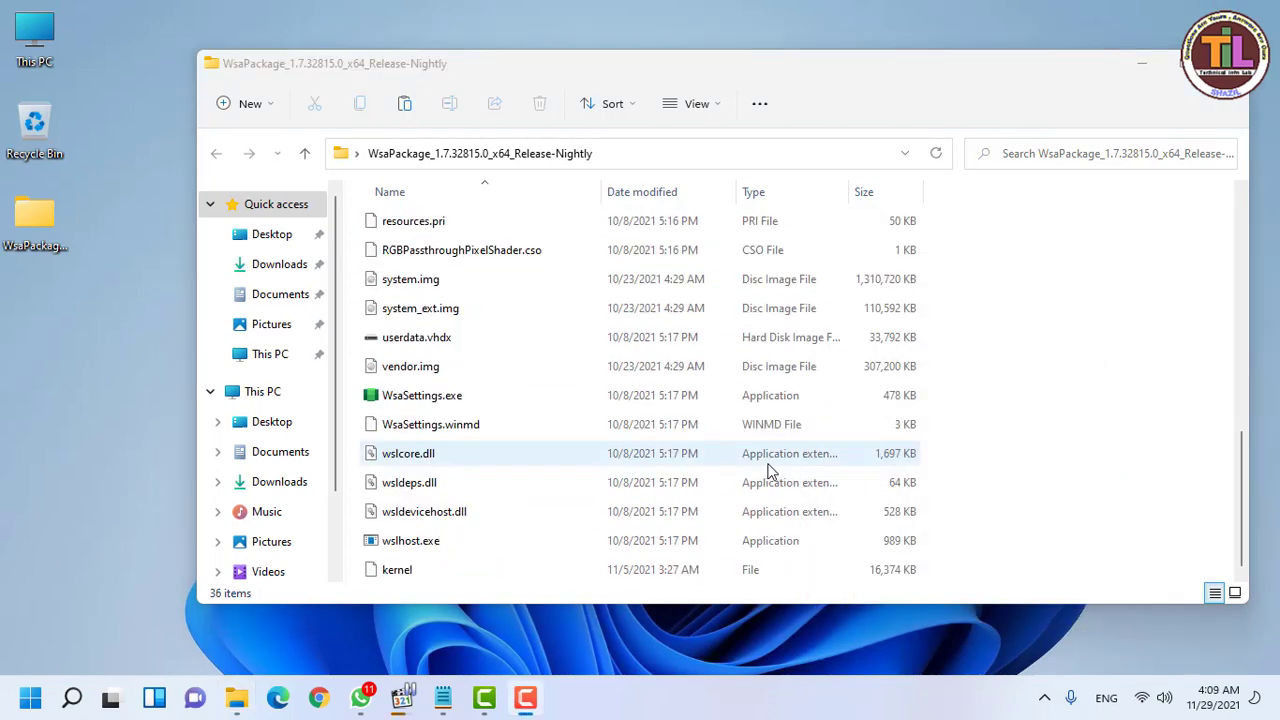
pyautogui.click(31, 699)
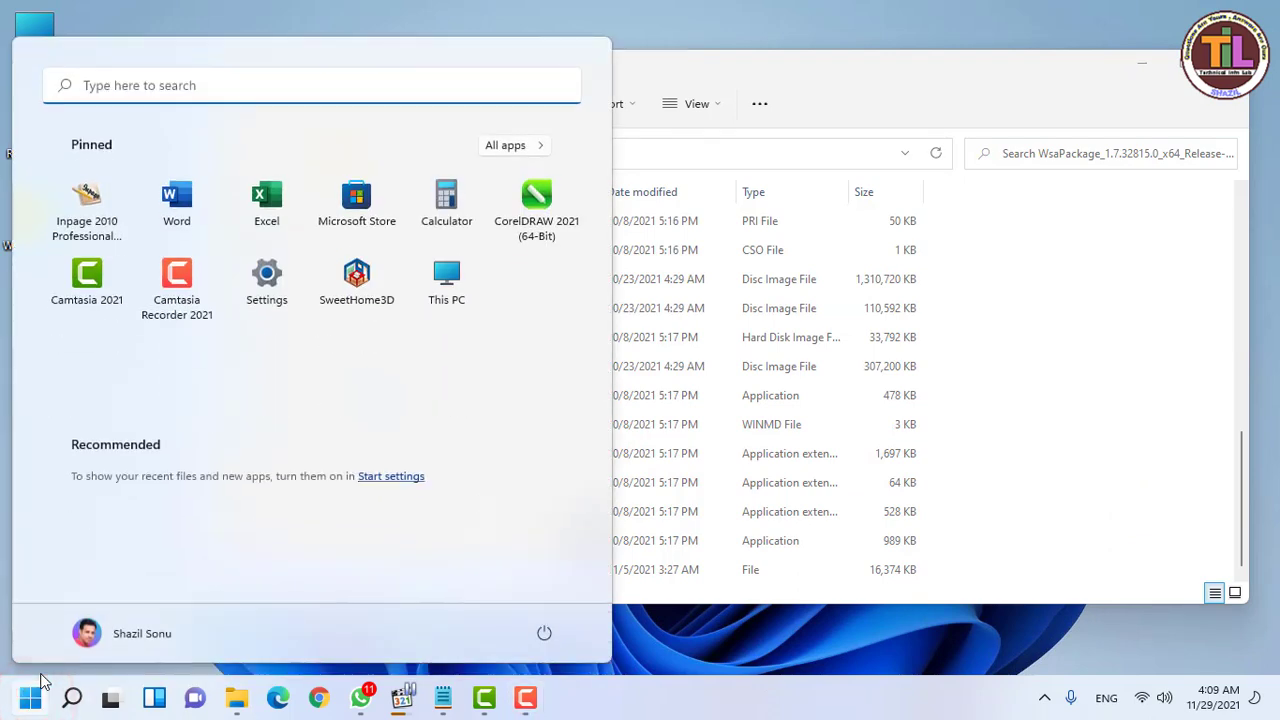
# Search 'power shell' in Start and run Windows PowerShell as administrator
pyautogui.write('power shell')
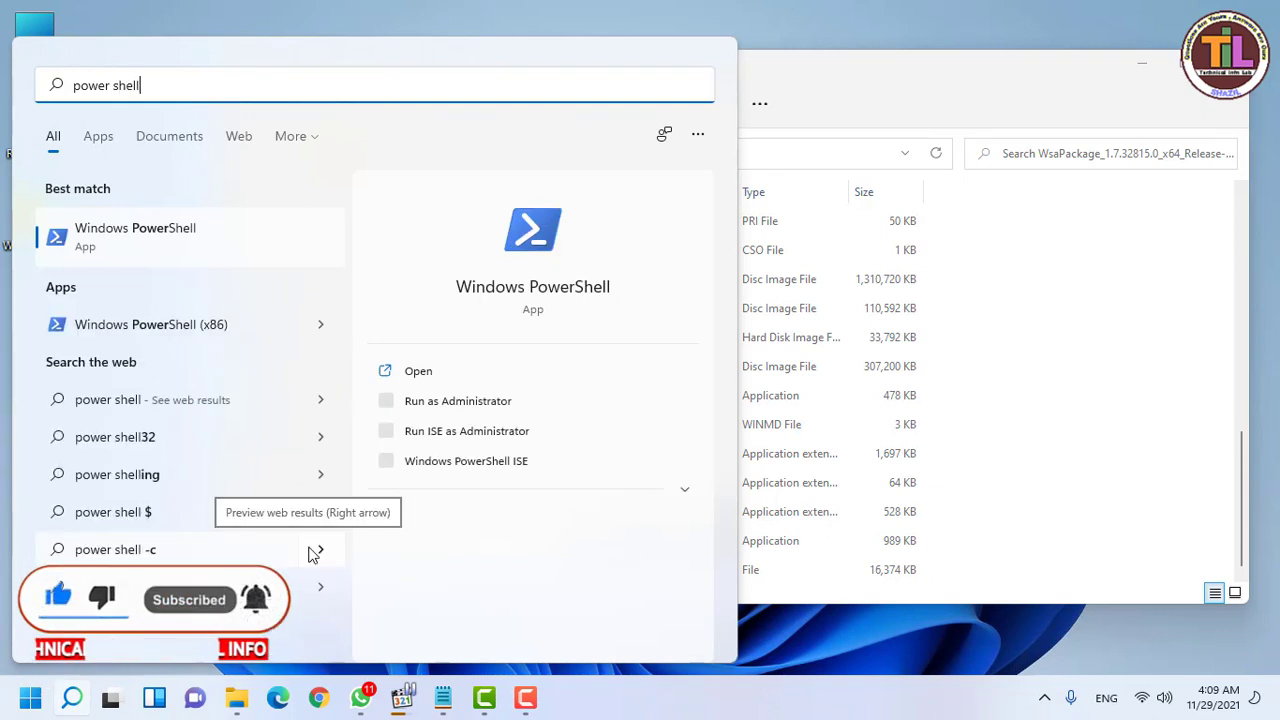
pyautogui.rightClick(130, 242)
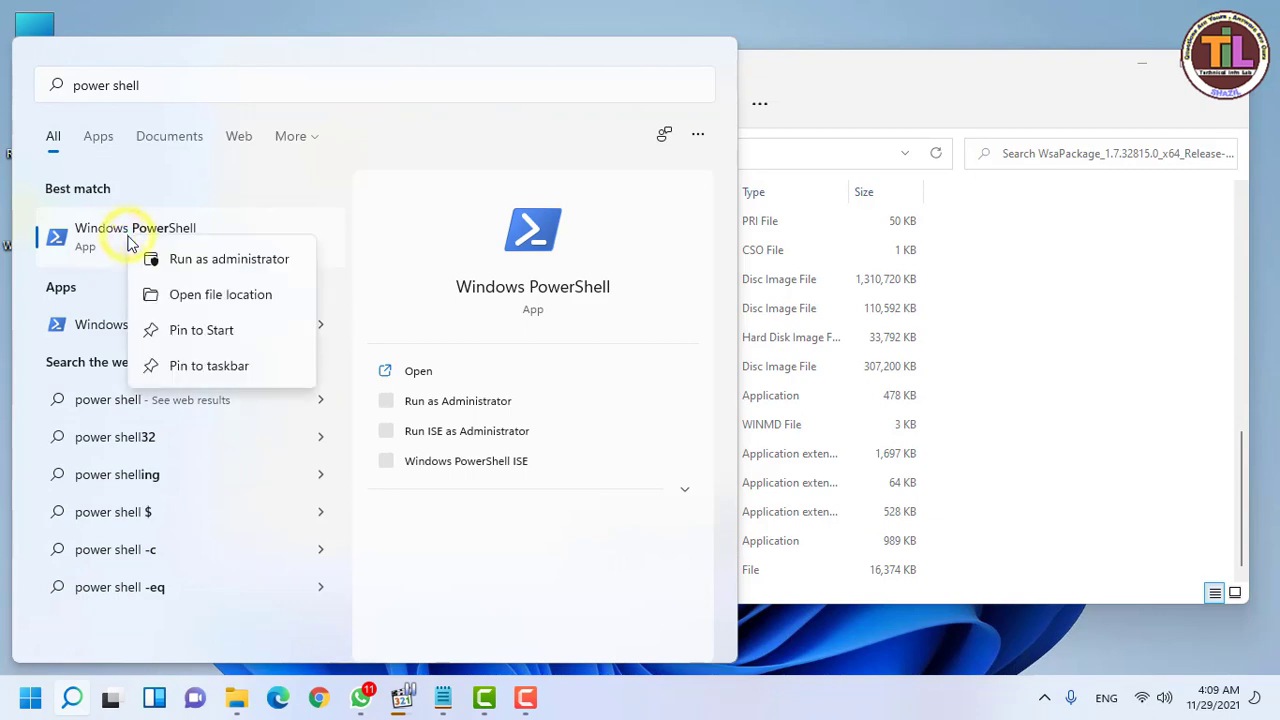
pyautogui.click(153, 260)
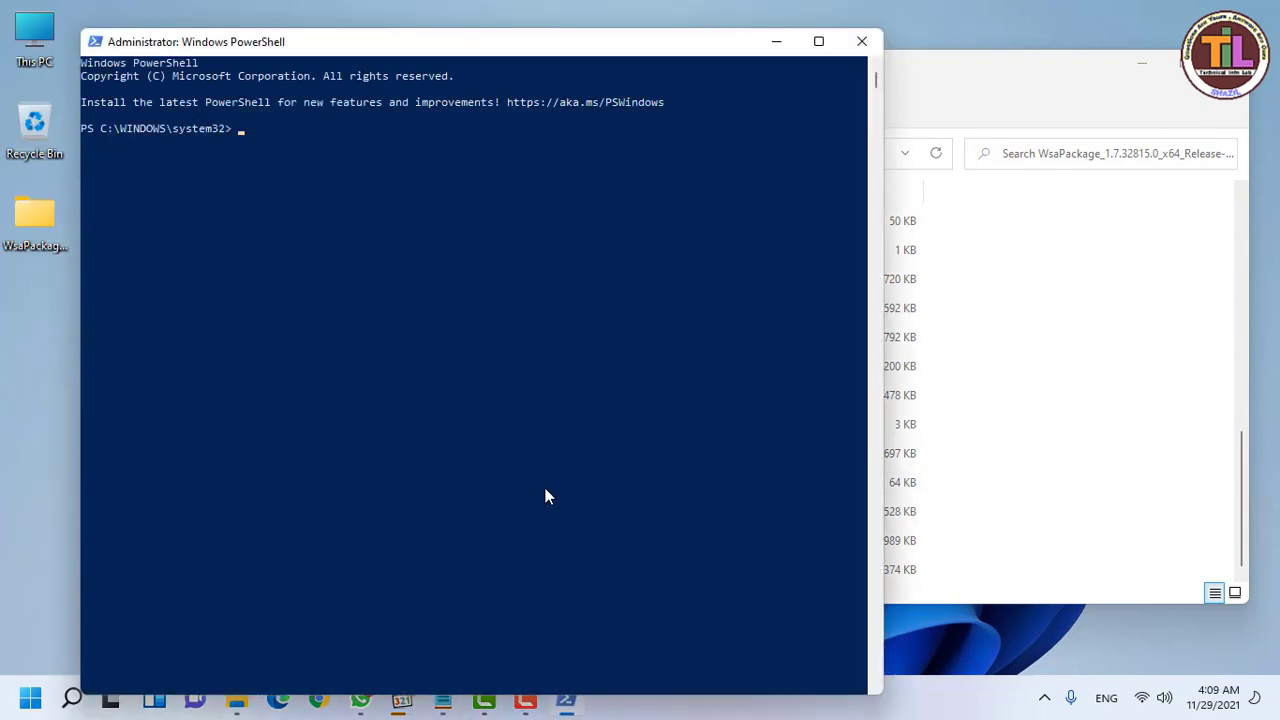
# Copy the WsaPackage_1.7.32815.0_x64_Release-Nightly folder path from File Explorer's address bar
pyautogui.moveTo(516, 47); pyautogui.dragTo(446, 41)
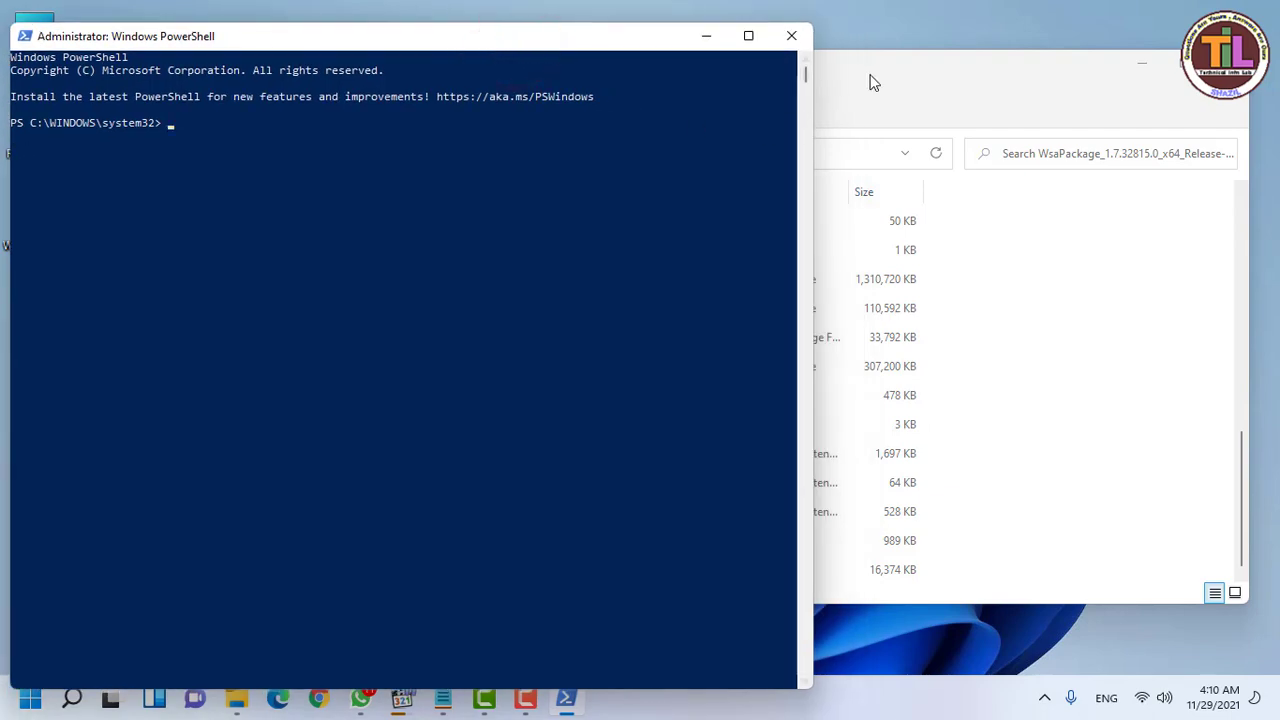
pyautogui.click(871, 80)
pyautogui.click(700, 160)
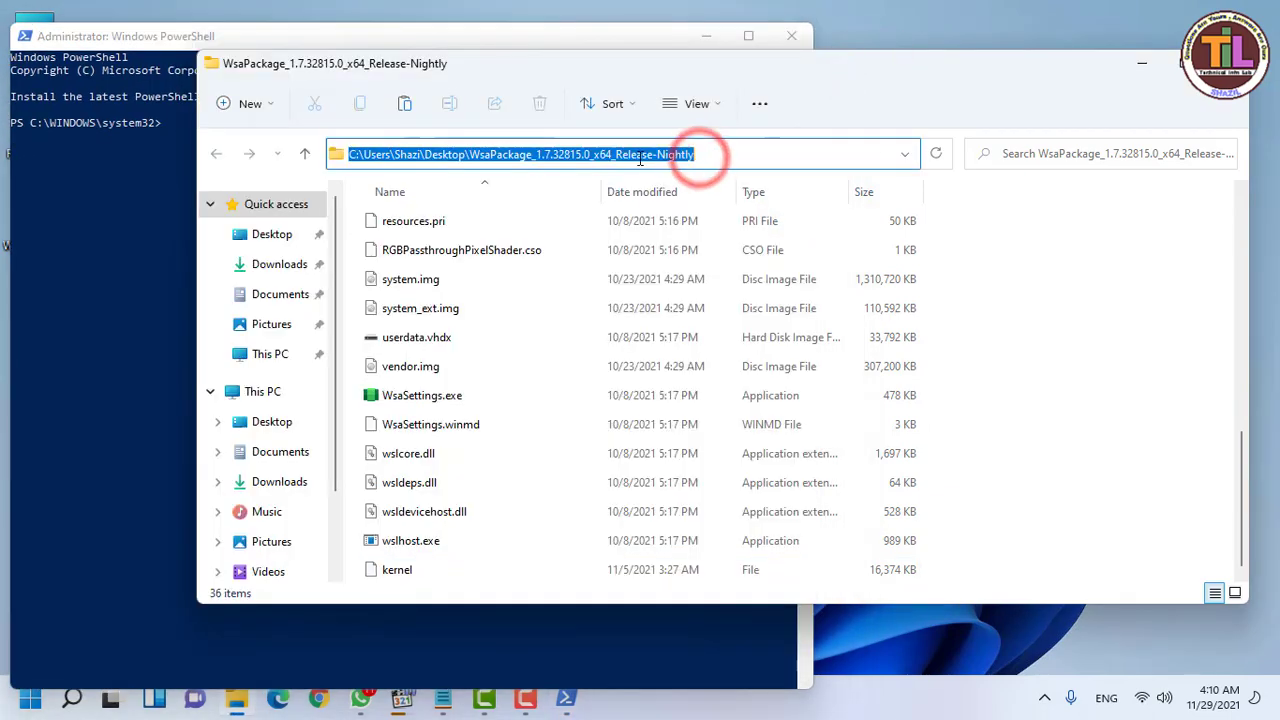
pyautogui.rightClick(702, 166)
pyautogui.click(682, 211)
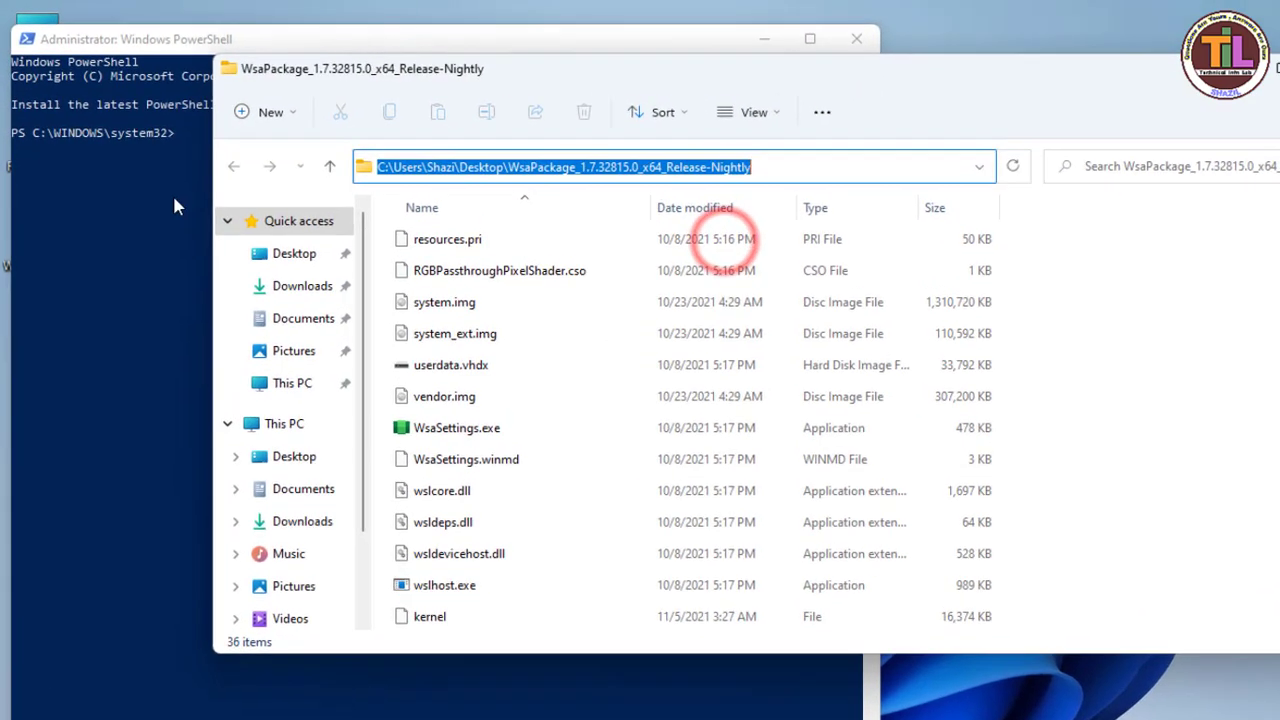
# Change PowerShell's directory to that folder using cd with the pasted path
pyautogui.click(160, 182)
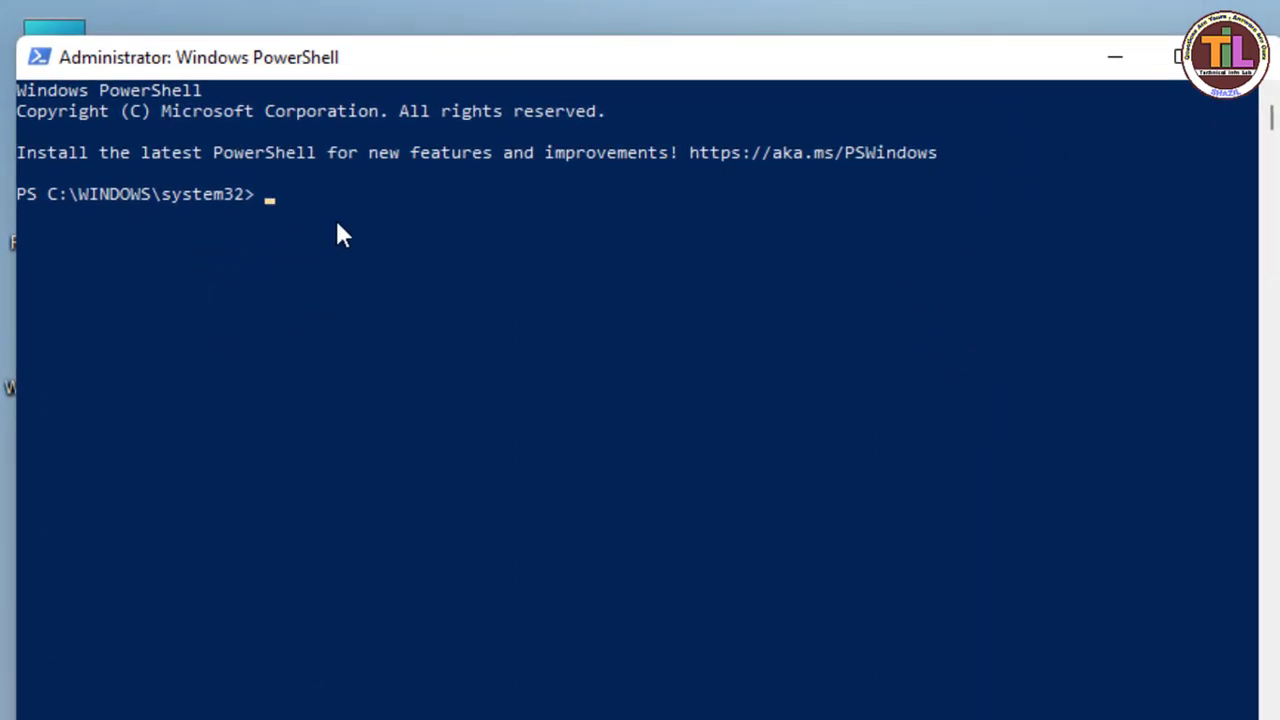
pyautogui.write('cd')
pyautogui.hotkey('ctrl', 'v')
pyautogui.press('Return')
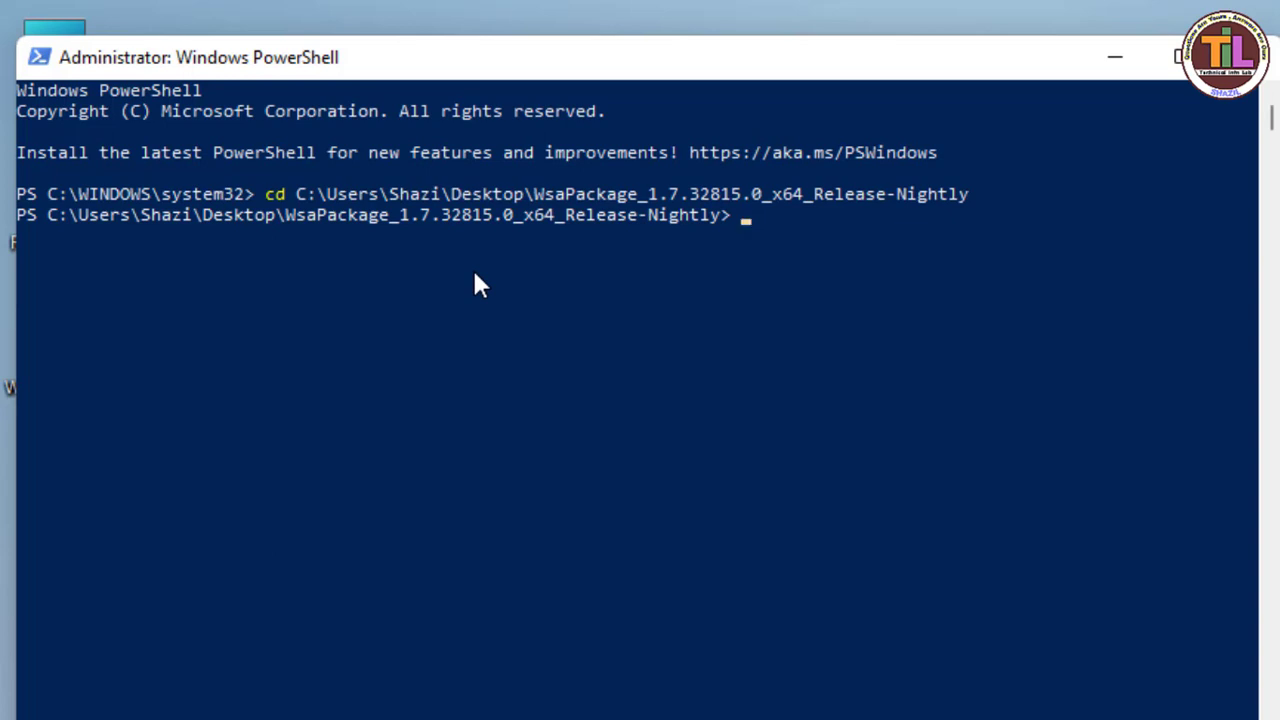
# Copy 'Add-AppxPackage -Register .\AppxManifest.xml' from Notepad and run it in PowerShell
pyautogui.hotkey('alt', 'Tab')
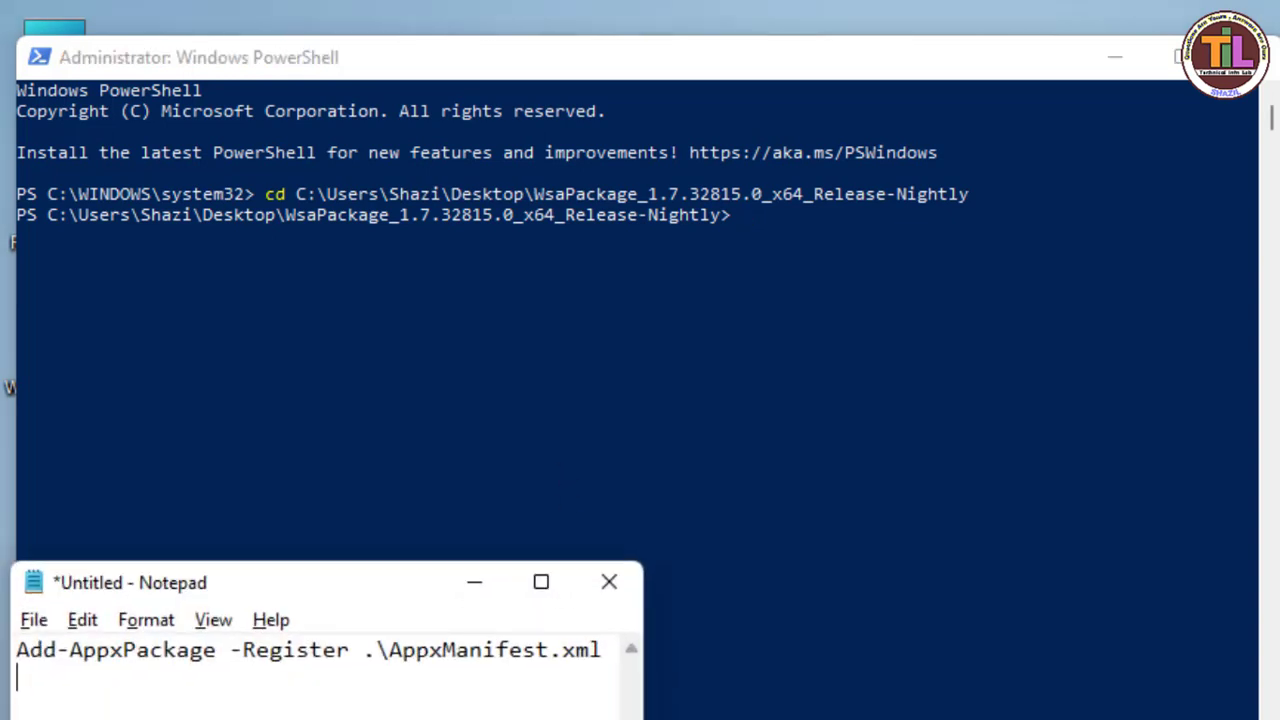
pyautogui.moveTo(600, 652); pyautogui.dragTo(17, 651)
pyautogui.hotkey('ctrl', 'c')
pyautogui.click(781, 234)
pyautogui.rightClick(781, 234)
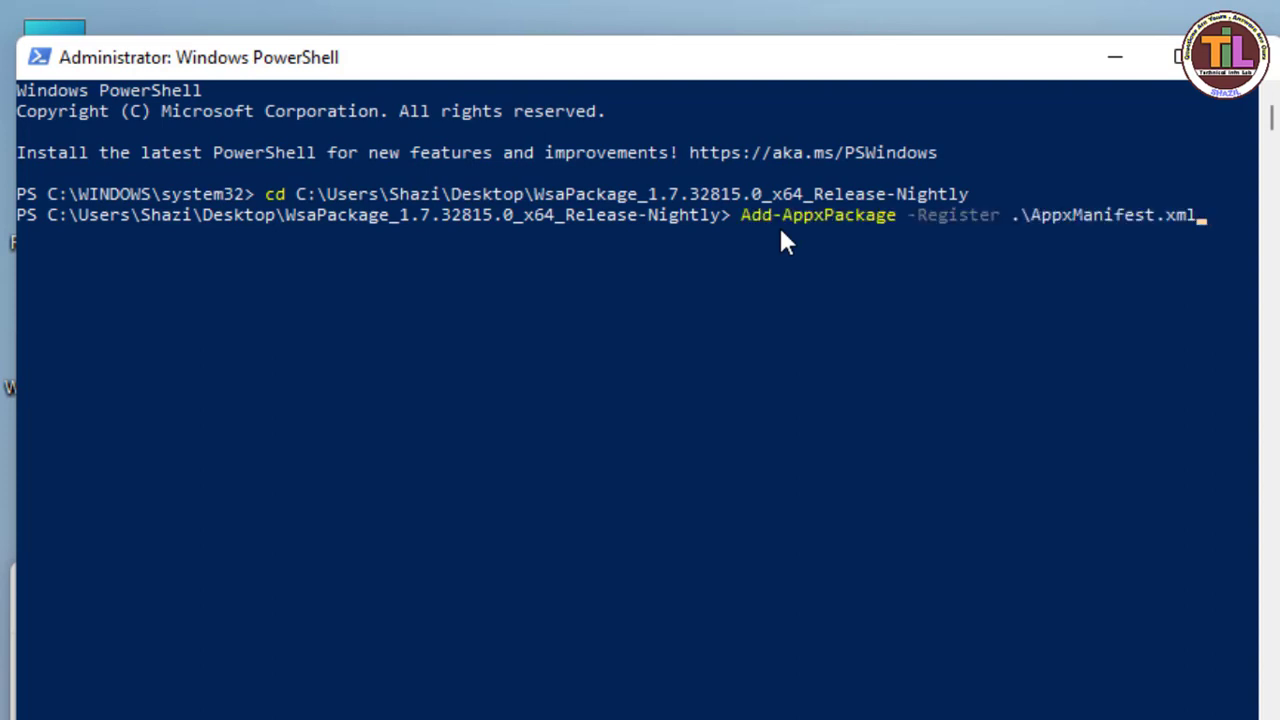
pyautogui.press('Return')
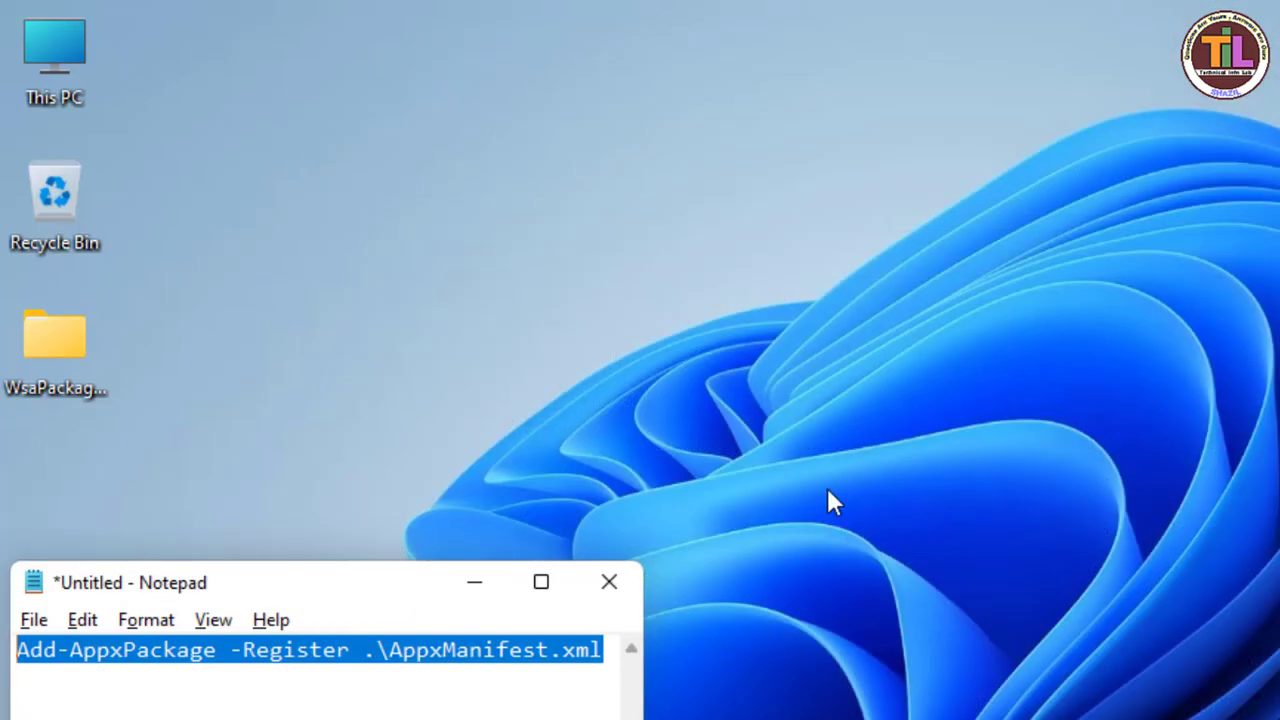
# Minimize Notepad and launch Windows Subsystem for Android from the Start apps list under W
pyautogui.click(472, 582)
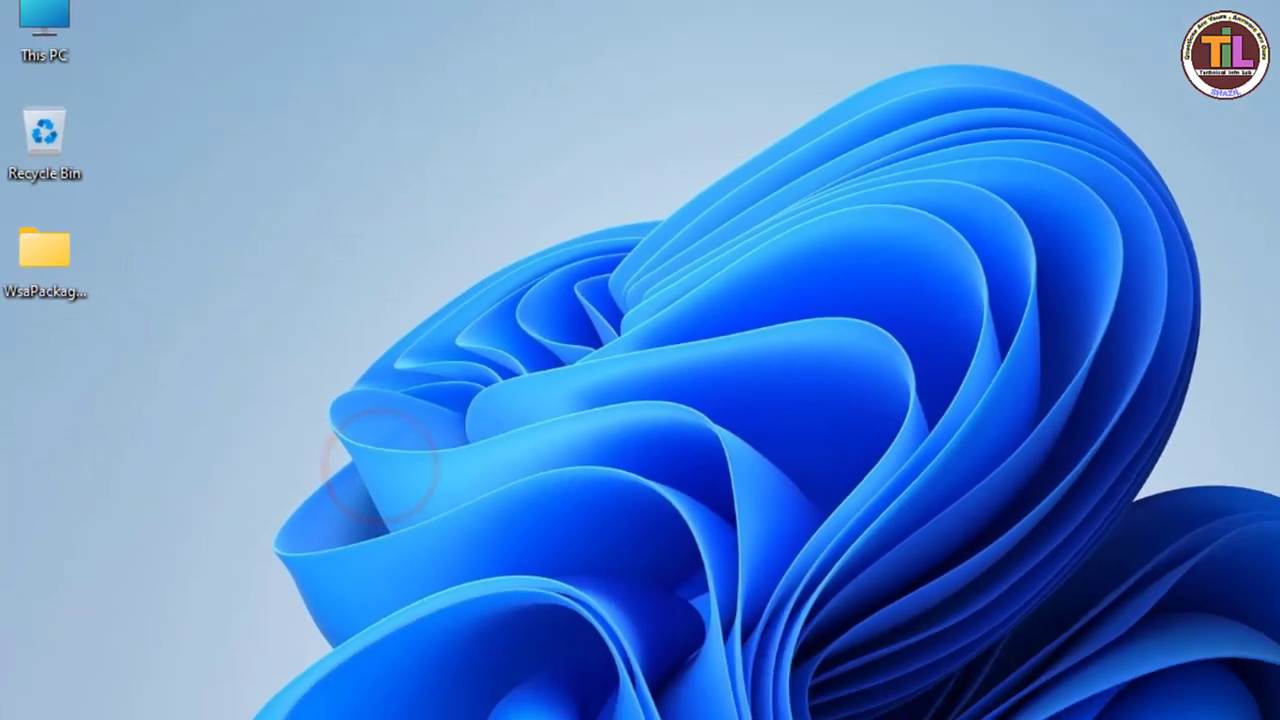
pyautogui.press('super')
pyautogui.click(580, 131)
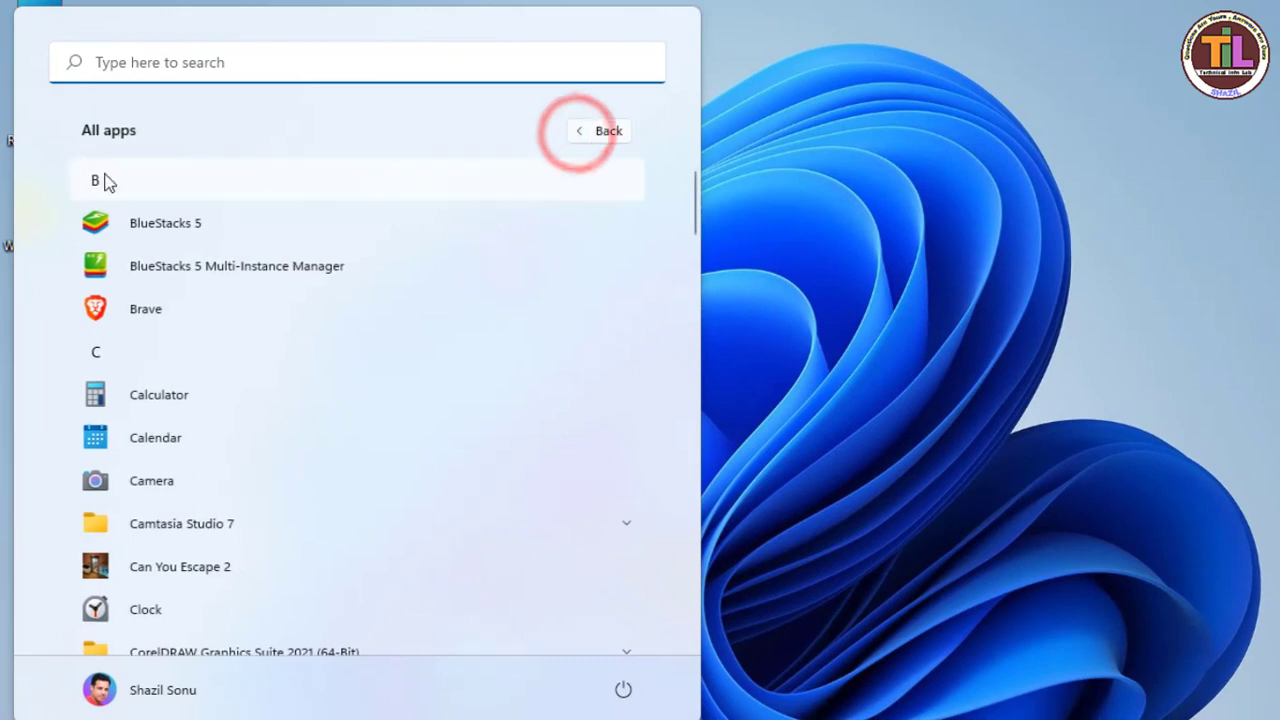
pyautogui.click(96, 182)
pyautogui.click(262, 540)
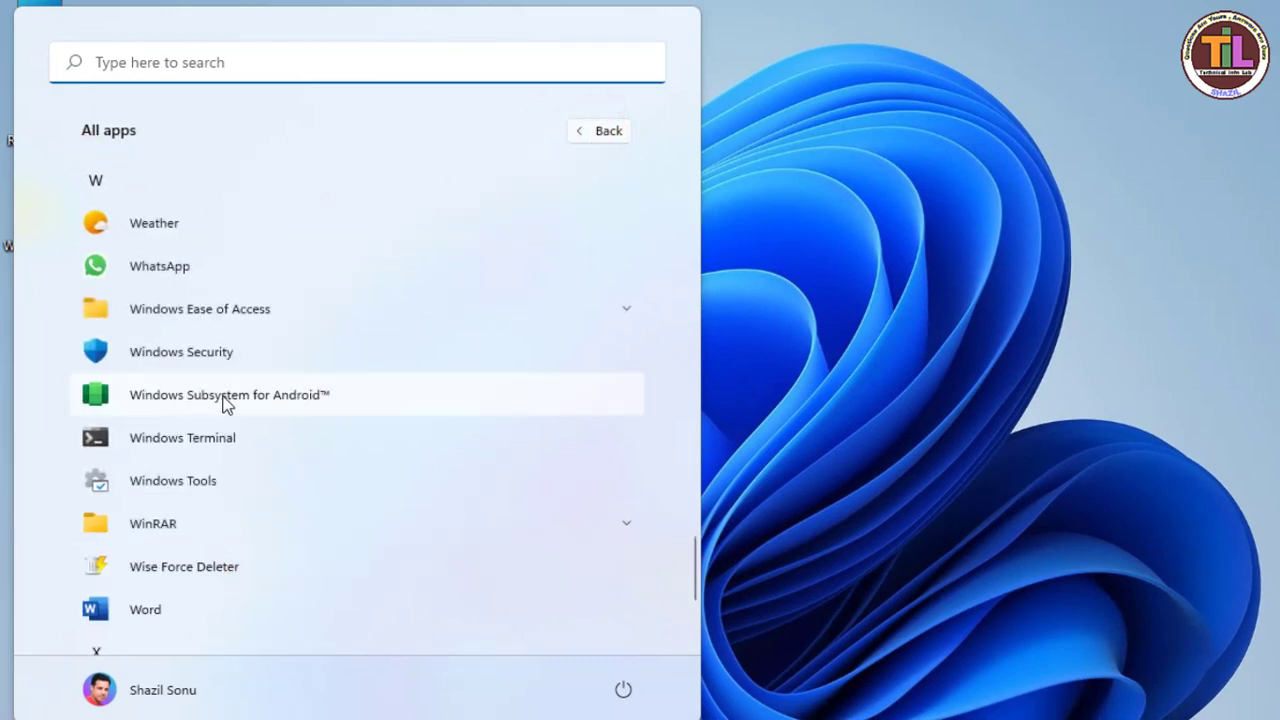
pyautogui.click(224, 396)
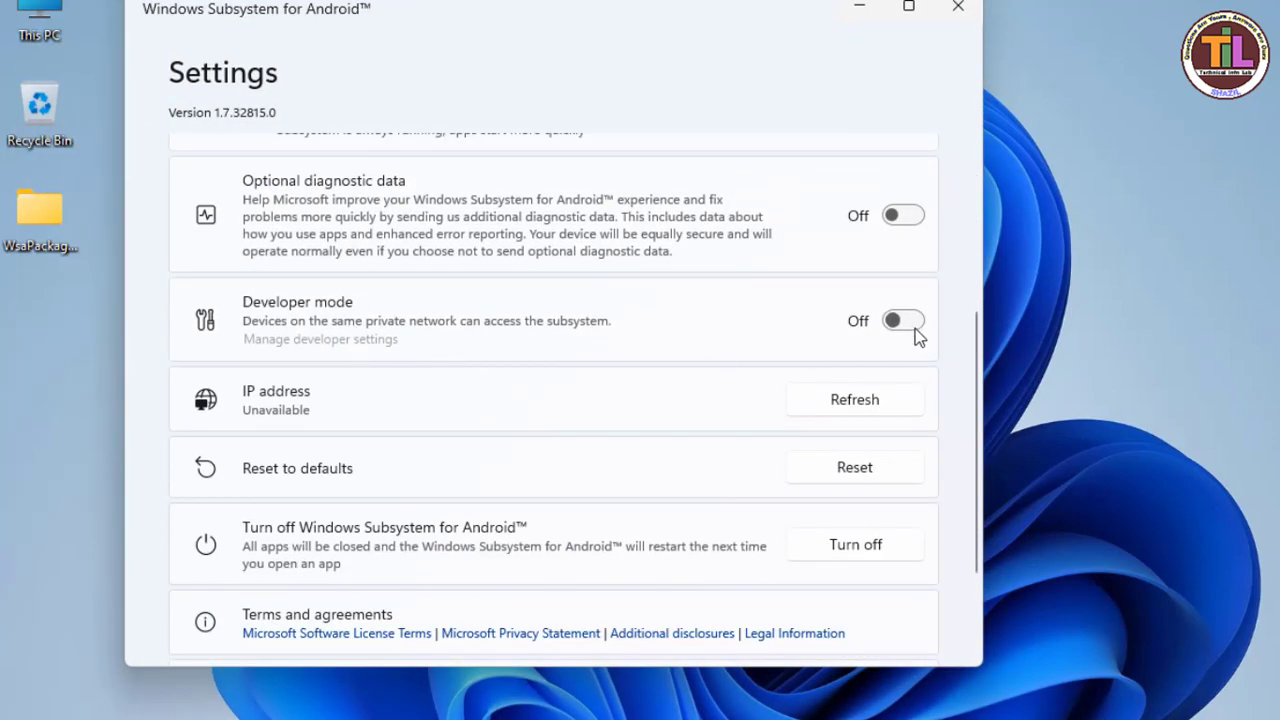
# Turn Developer mode on and start the subsystem via Files, continuing and allowing firewall access
pyautogui.click(903, 320)
pyautogui.scroll(3, 820, 443)
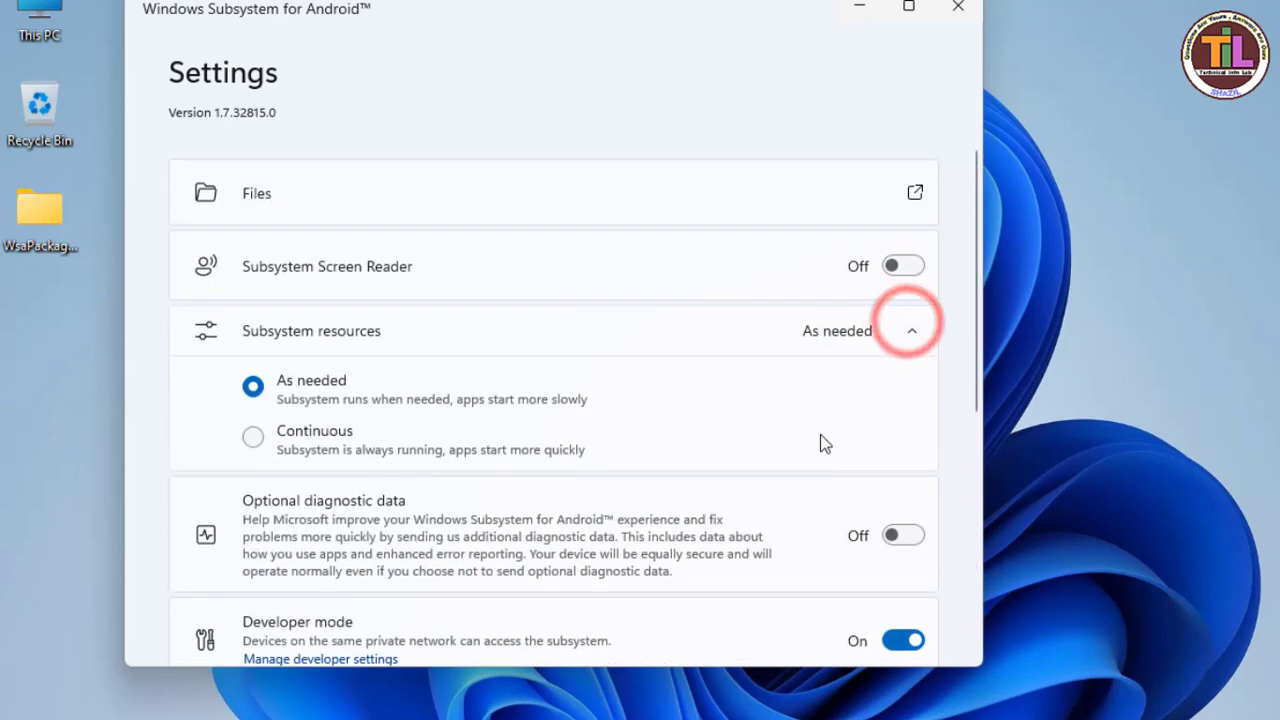
pyautogui.click(915, 196)
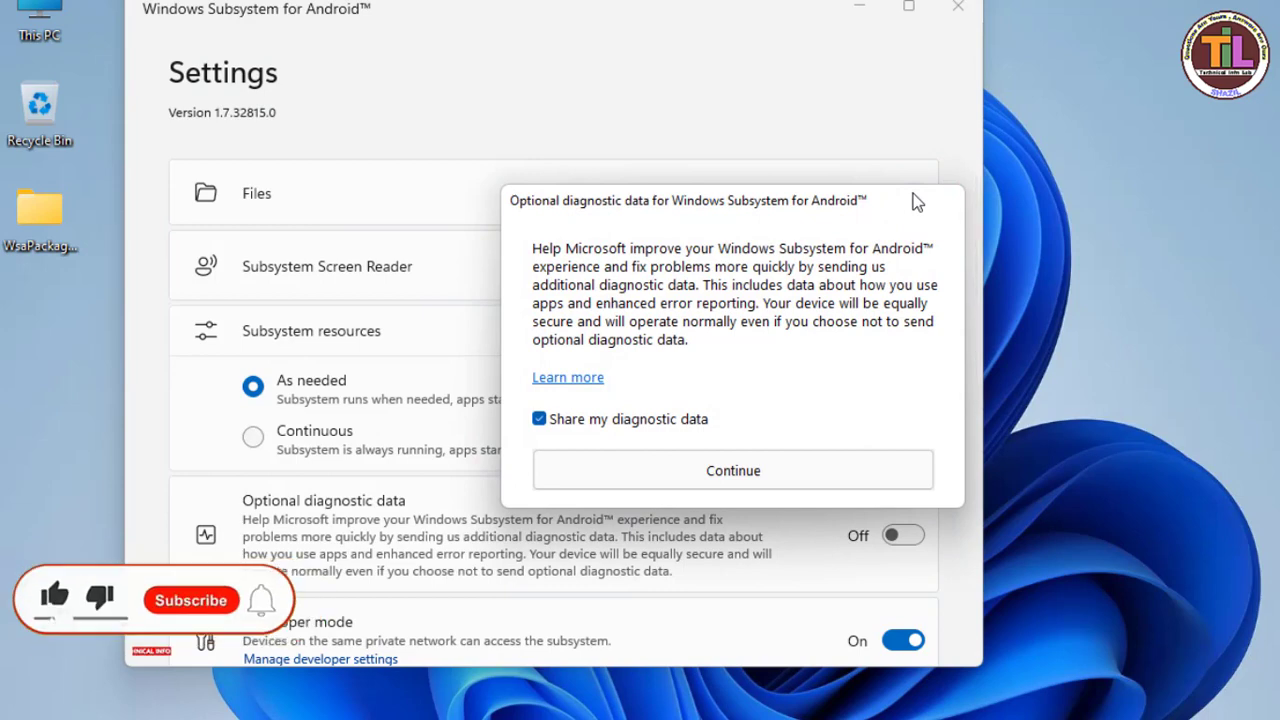
pyautogui.click(766, 472)
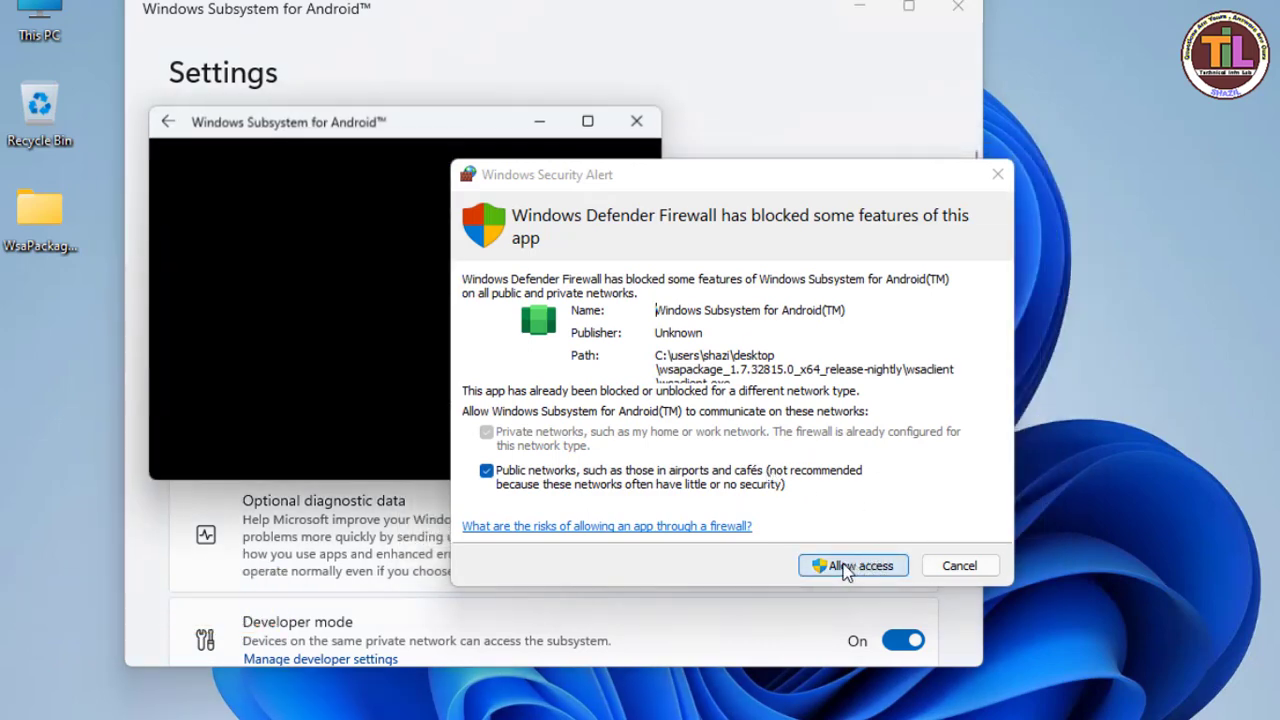
pyautogui.click(845, 568)
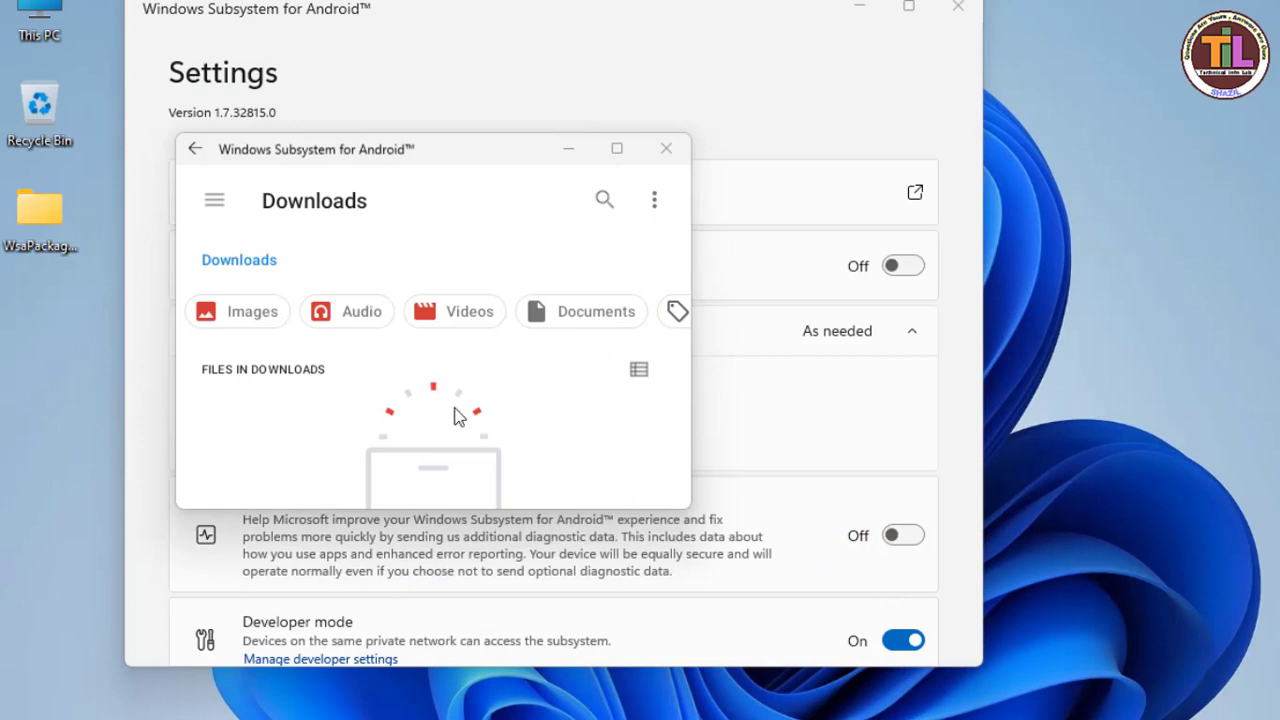
# Refresh the Android Downloads list a few times, then close that window
pyautogui.moveTo(457, 317); pyautogui.dragTo(466, 394)
pyautogui.moveTo(471, 274)
pyautogui.mouseDown()
pyautogui.moveTo(476, 443)
pyautogui.moveTo(457, 257)
pyautogui.mouseUp()
pyautogui.moveTo(460, 329); pyautogui.dragTo(507, 383)
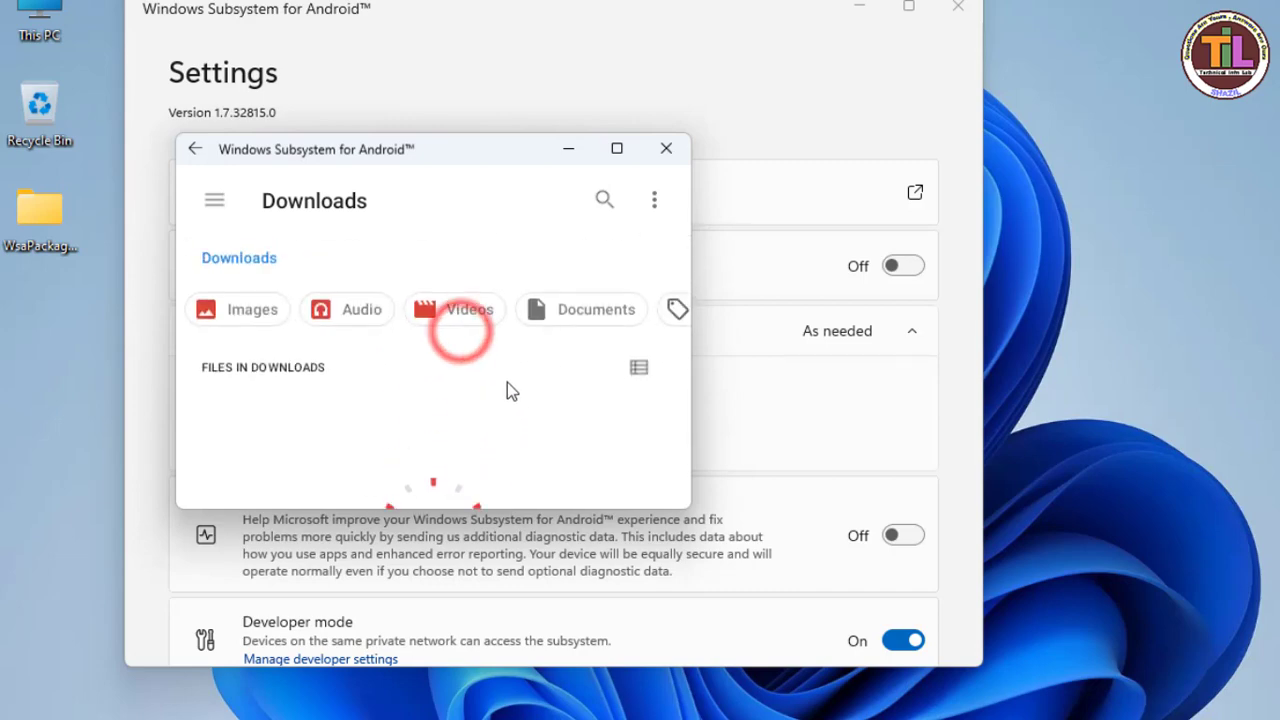
pyautogui.click(666, 148)
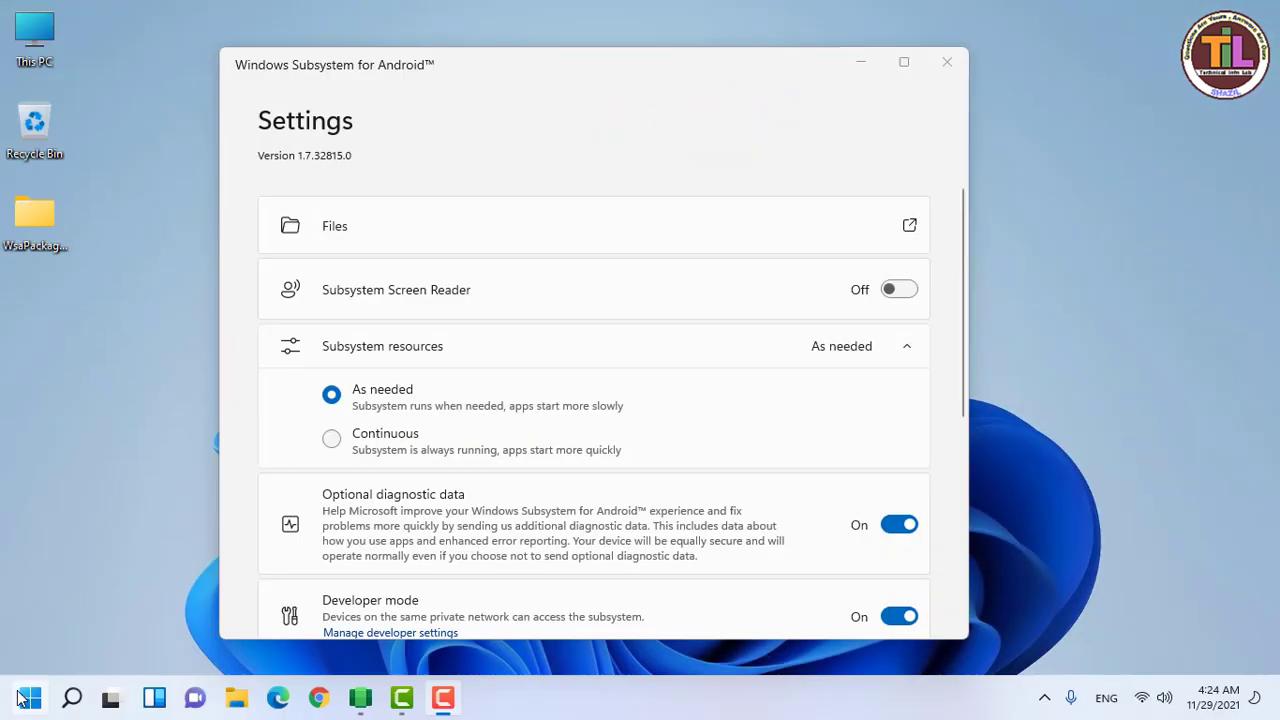
# Launch Play Store from the Start apps list under P
pyautogui.click(30, 697)
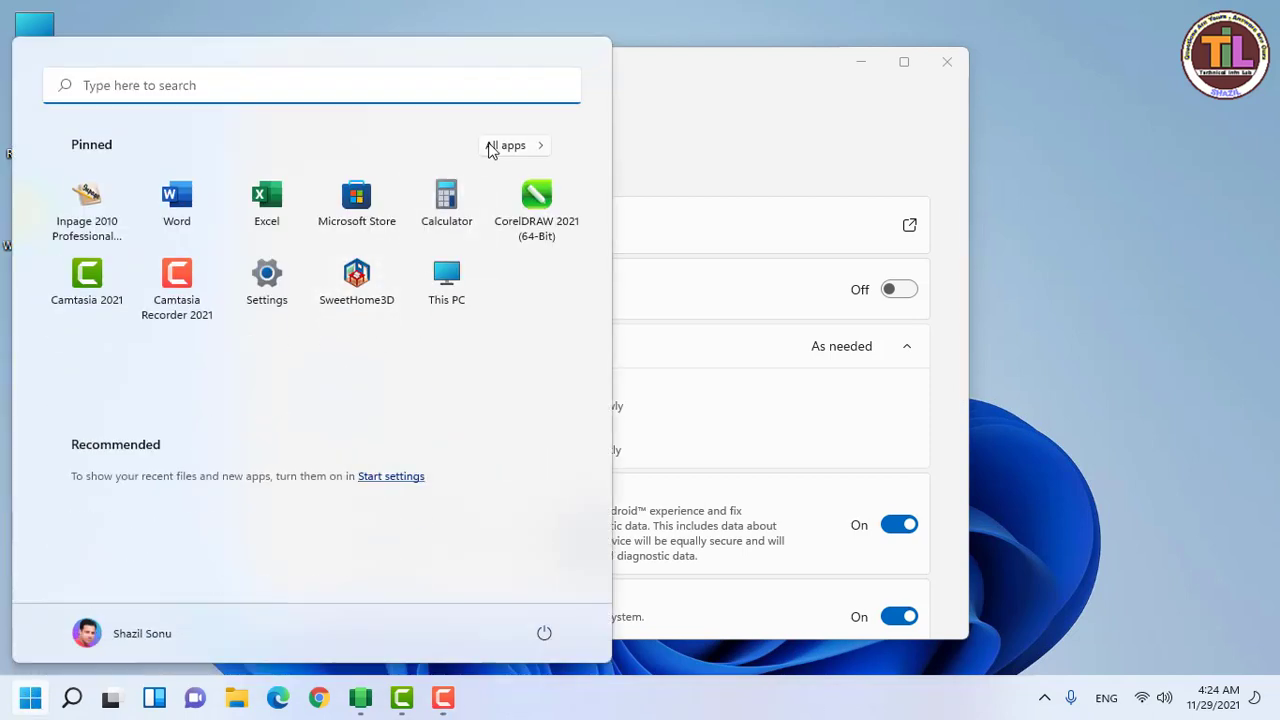
pyautogui.click(490, 149)
pyautogui.click(86, 192)
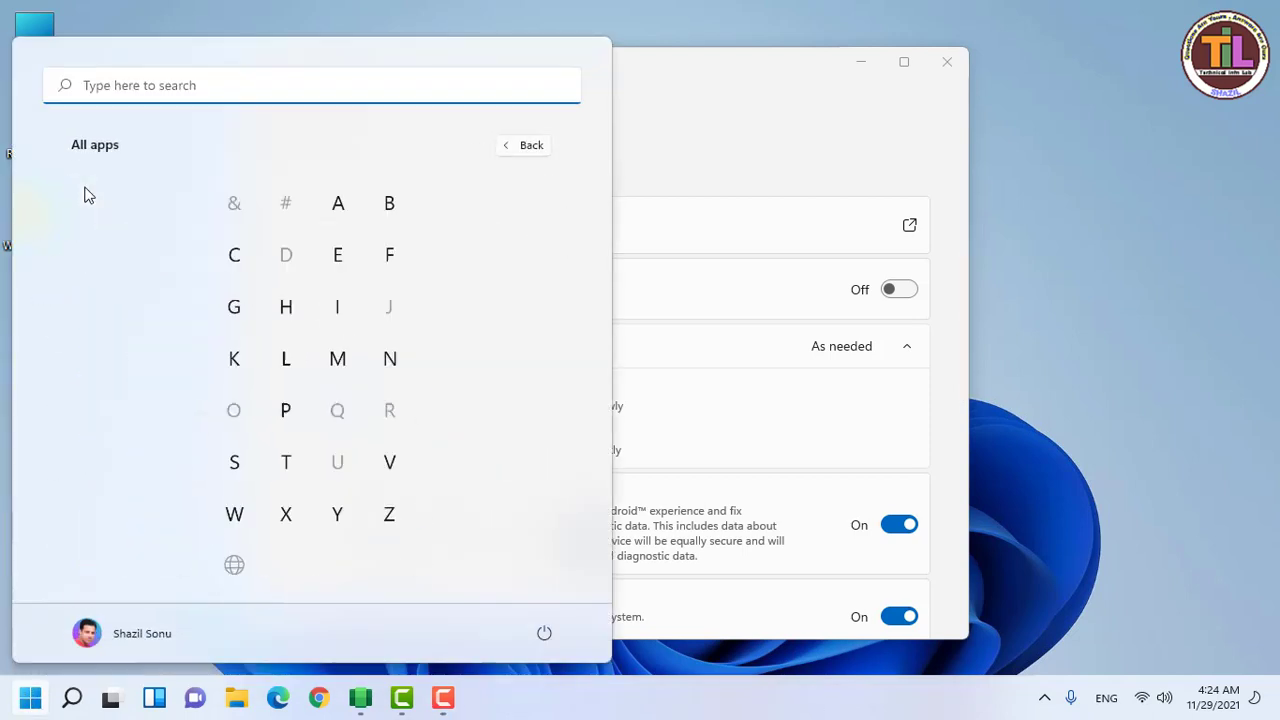
pyautogui.click(287, 410)
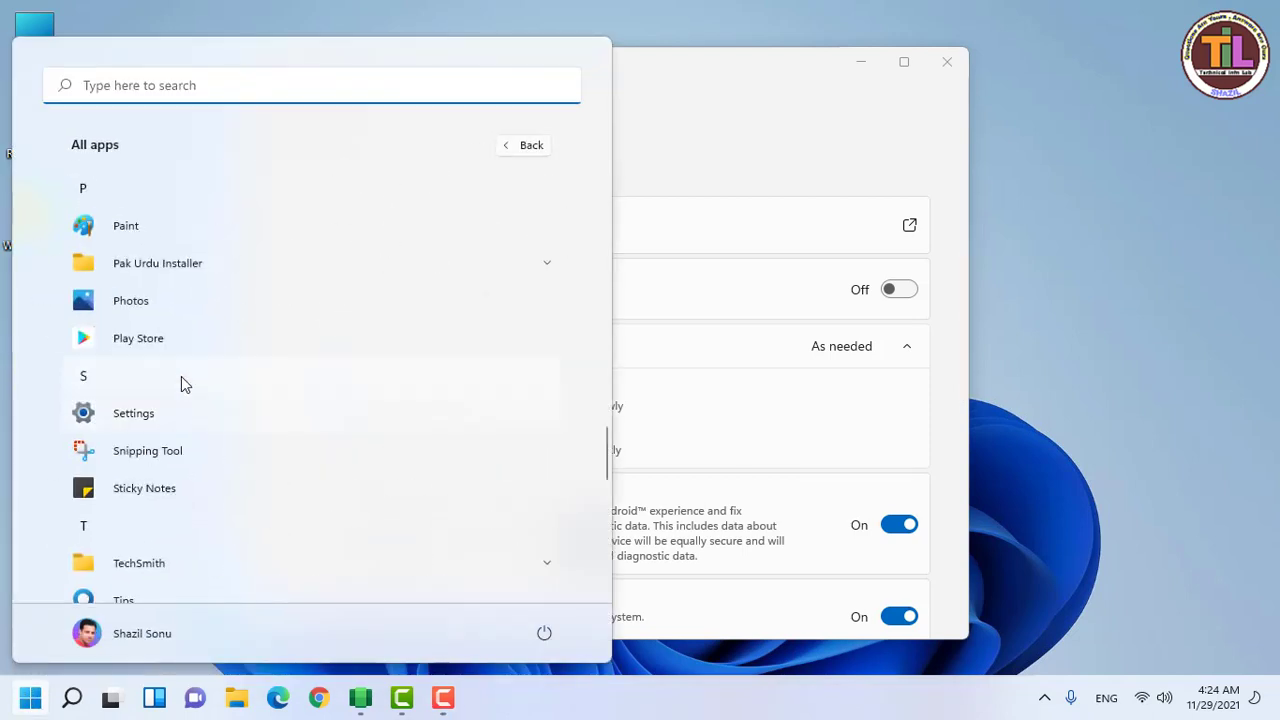
pyautogui.click(133, 340)
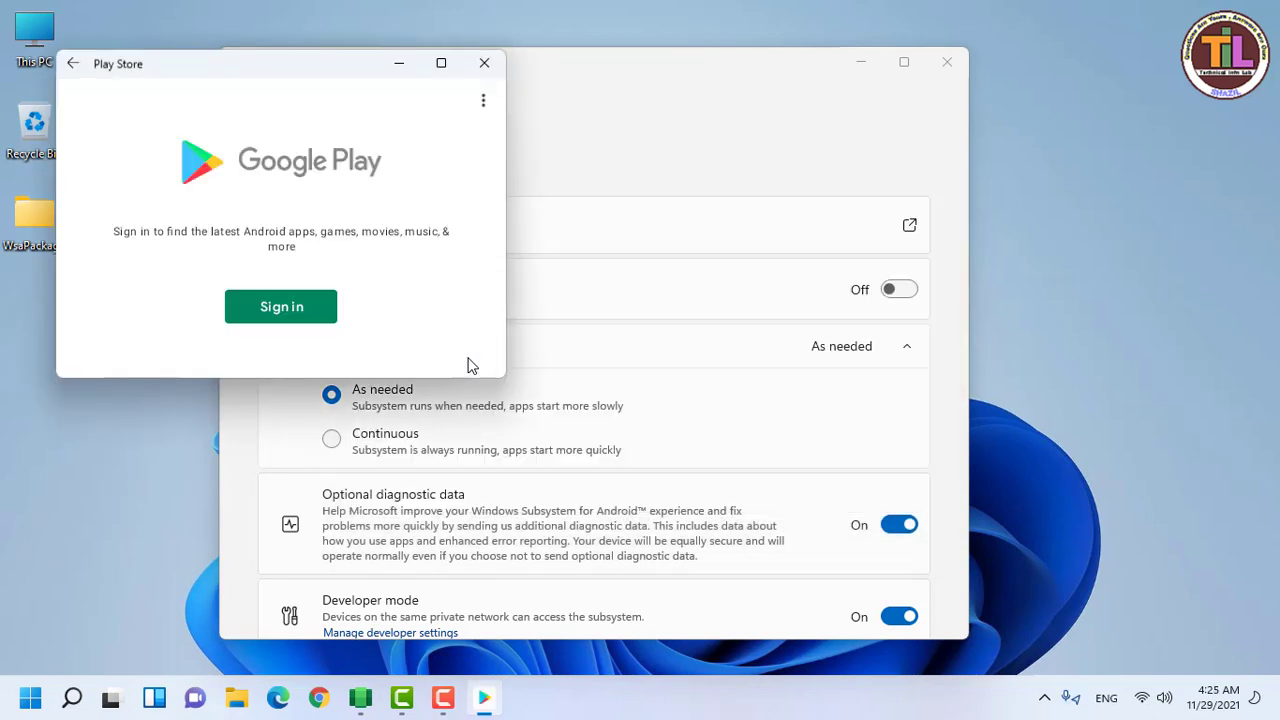
# Click Sign in on the Google Play page, then close the Play Store window
pyautogui.click(287, 310)
pyautogui.click(278, 312)
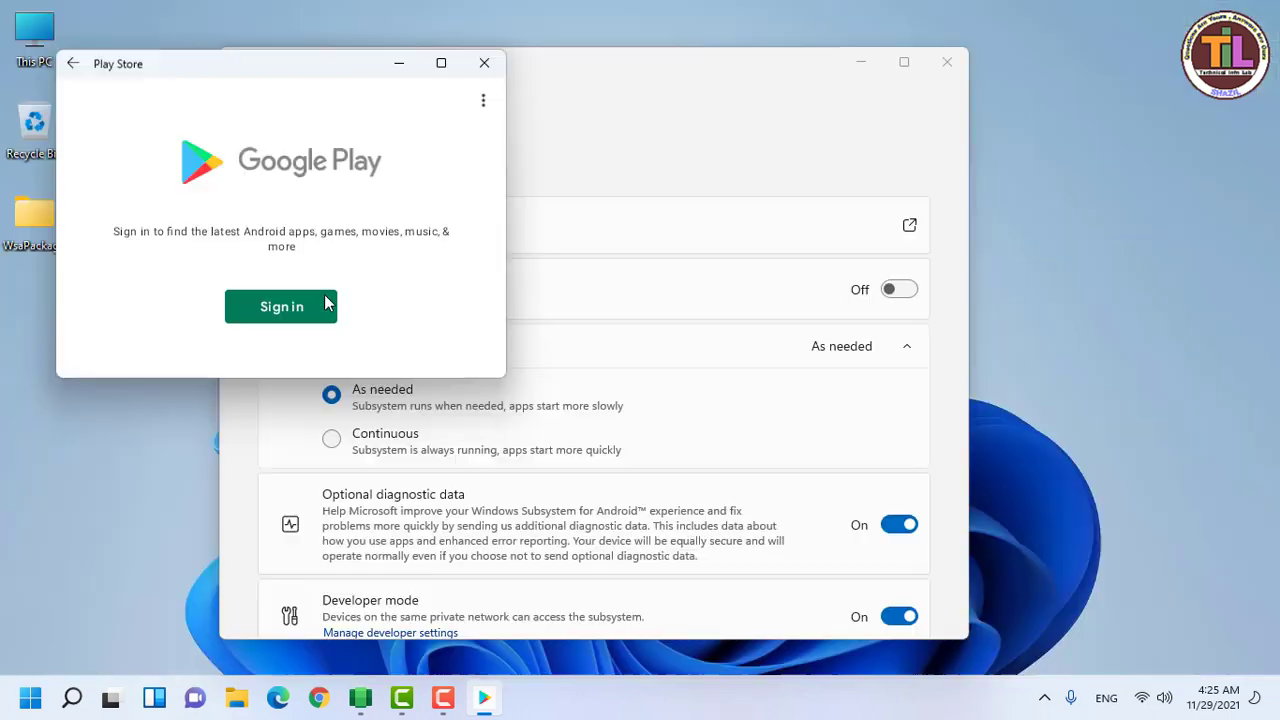
pyautogui.click(486, 62)
# Browse This PC to the C:\adb folder and run adb.exe once
pyautogui.doubleClick(40, 66)
pyautogui.doubleClick(431, 372)
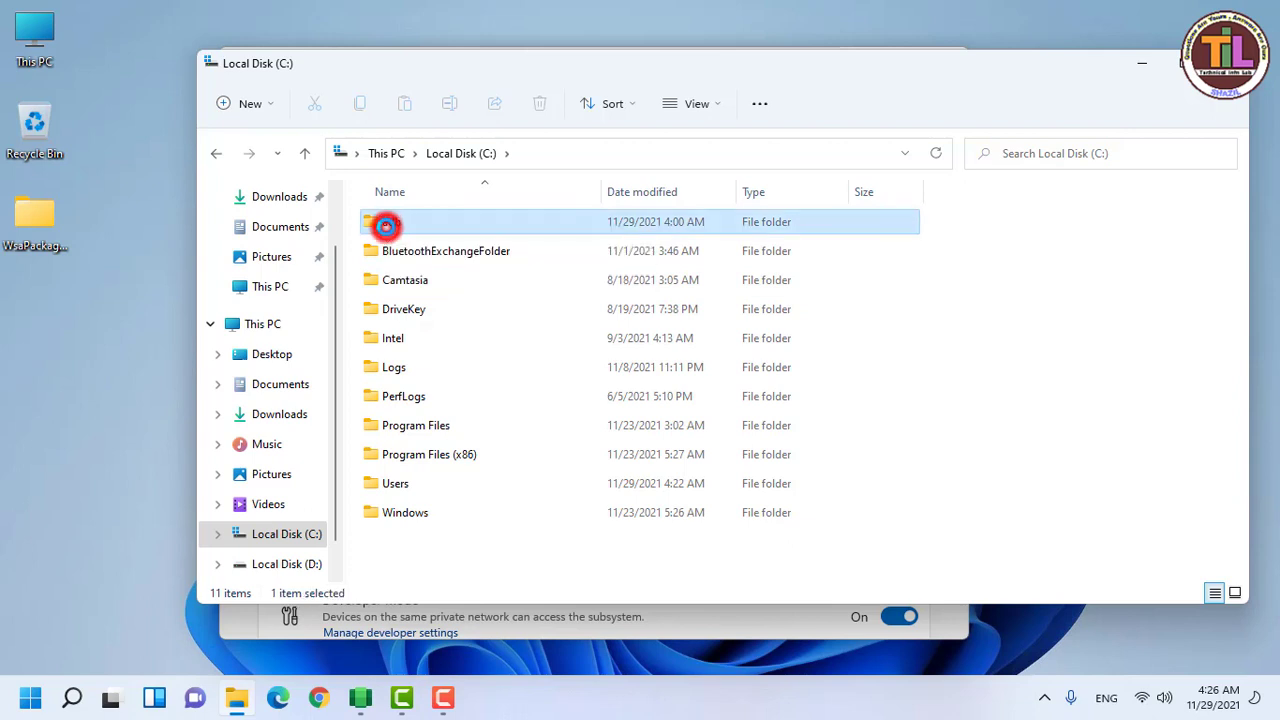
pyautogui.doubleClick(386, 224)
pyautogui.click(409, 357)
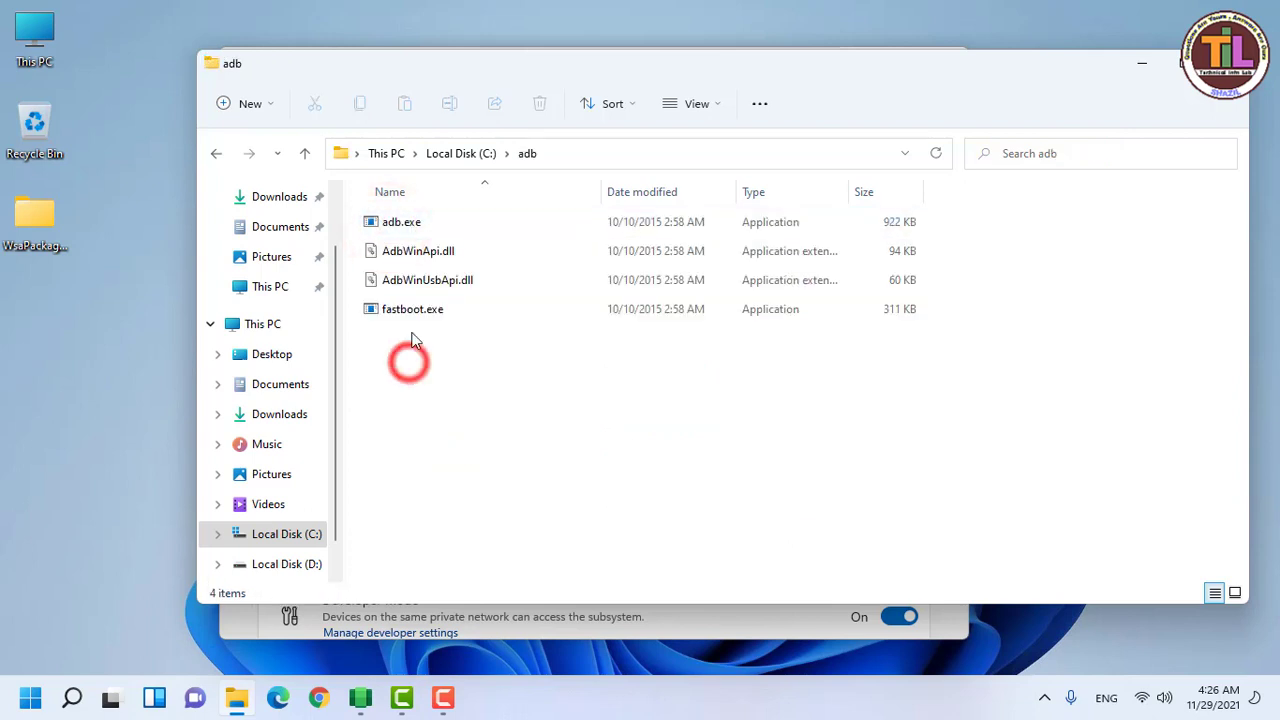
pyautogui.doubleClick(390, 227)
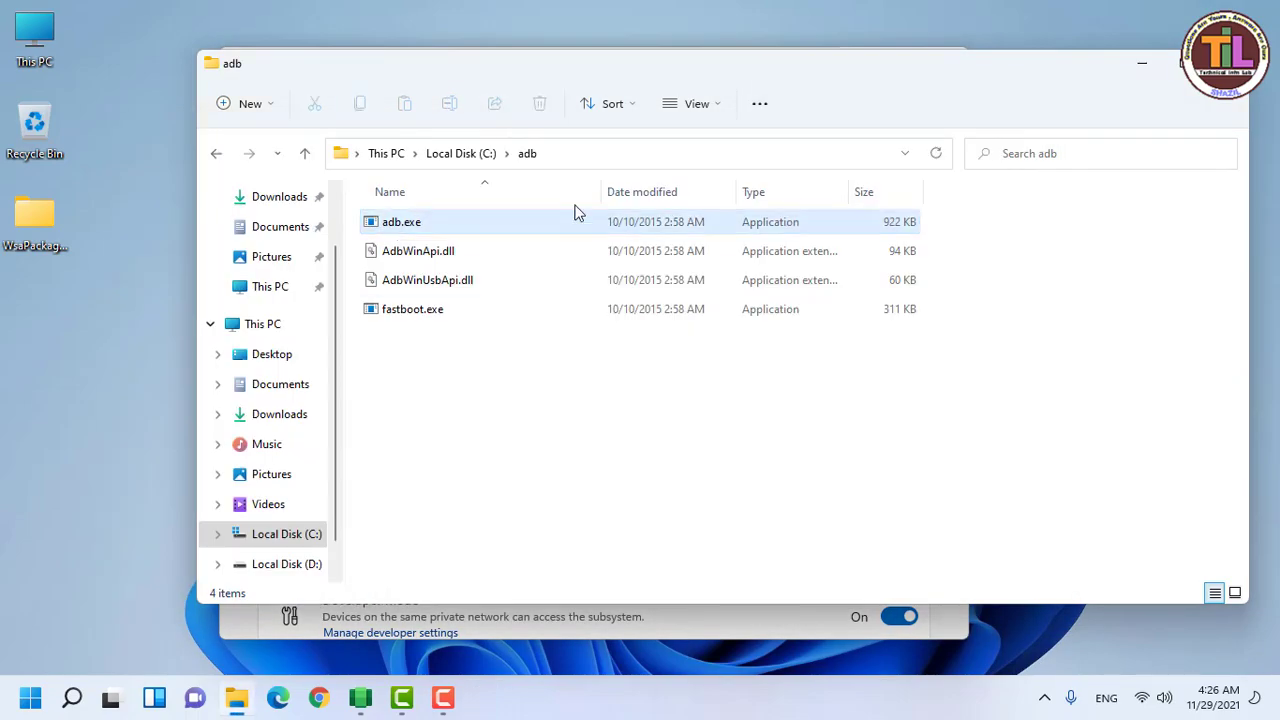
# Open a Command Prompt in C:\adb by entering cmd in the address bar
pyautogui.click(582, 157)
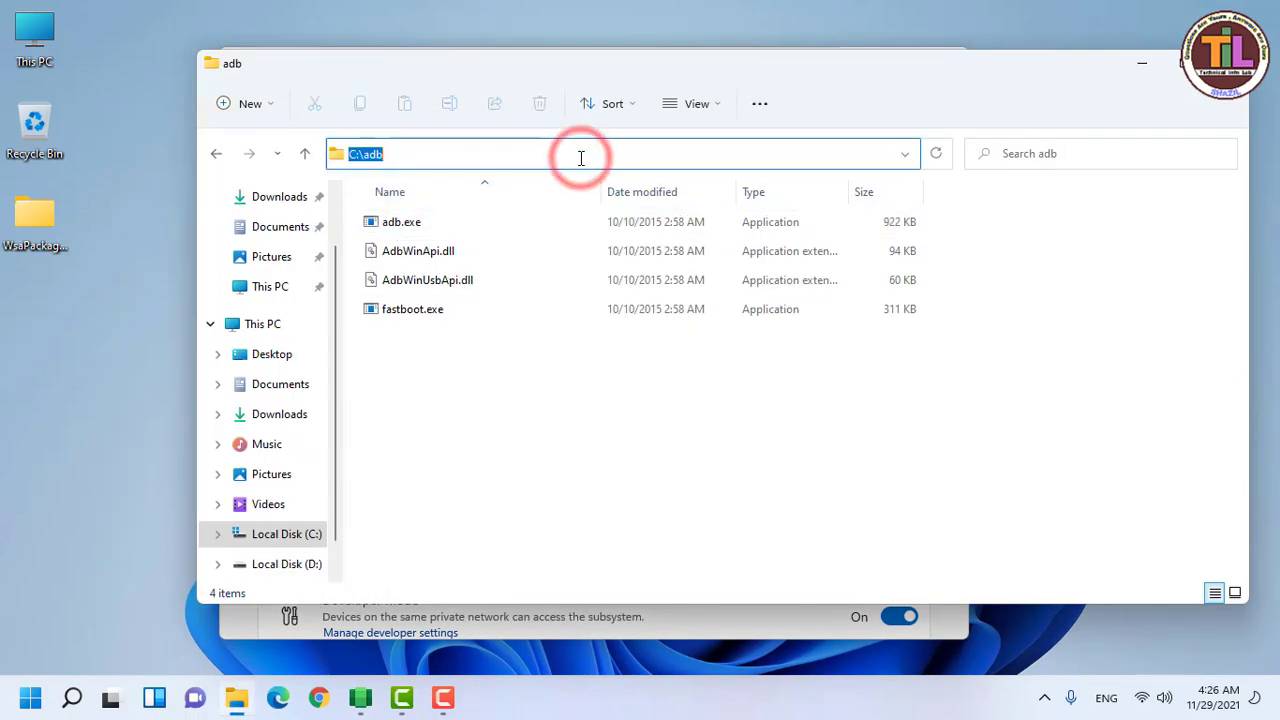
pyautogui.write('cmd')
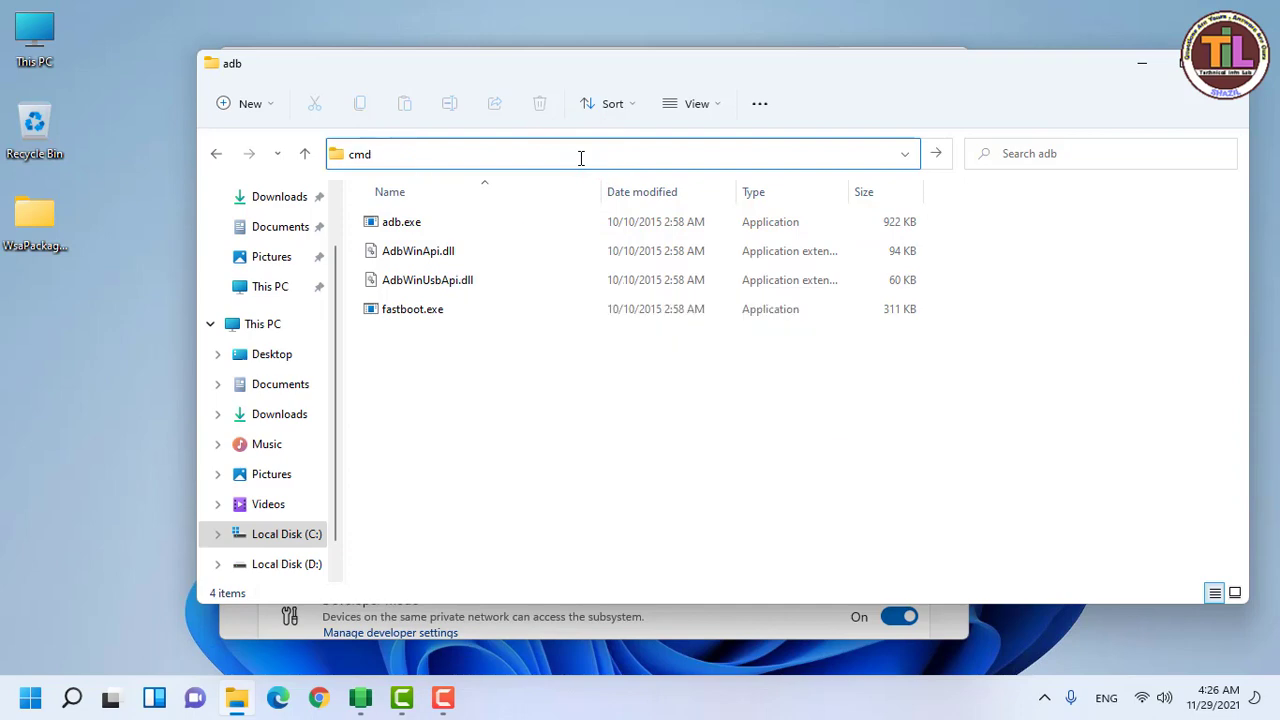
pyautogui.press('Return')
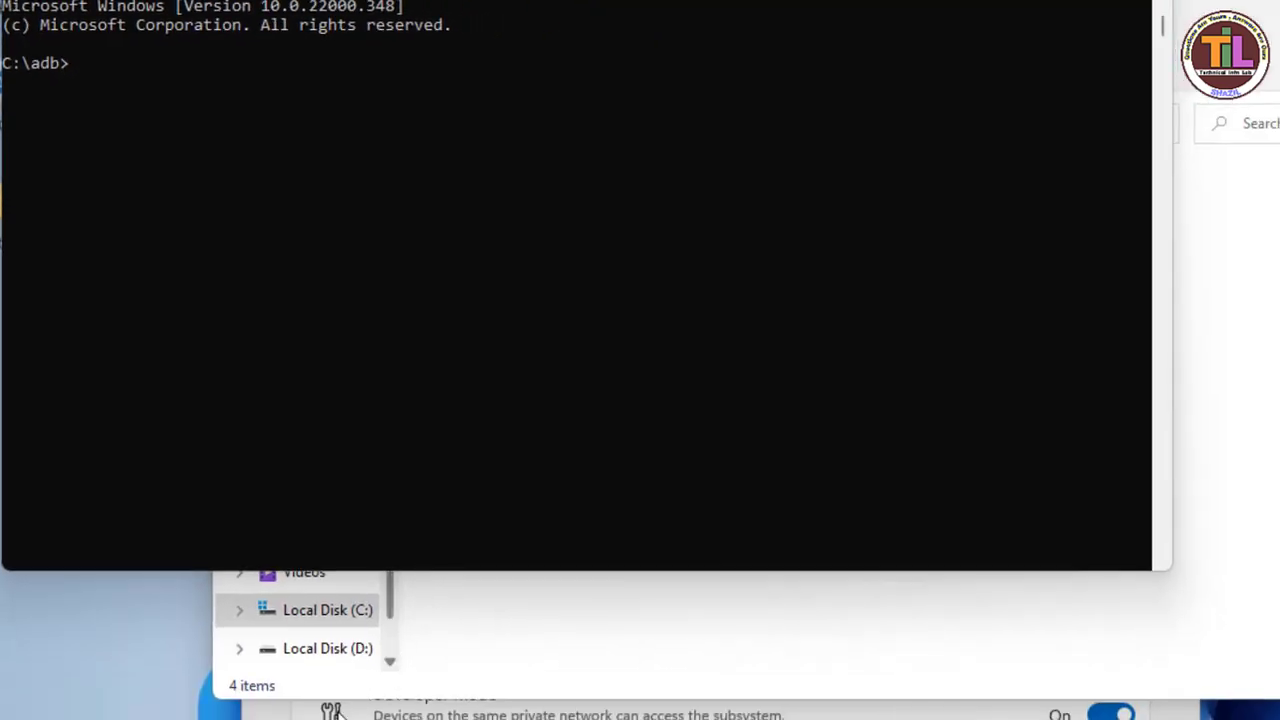
# Refresh and copy the subsystem's IP address in WSA settings, then return to Command Prompt
pyautogui.click(285, 712)
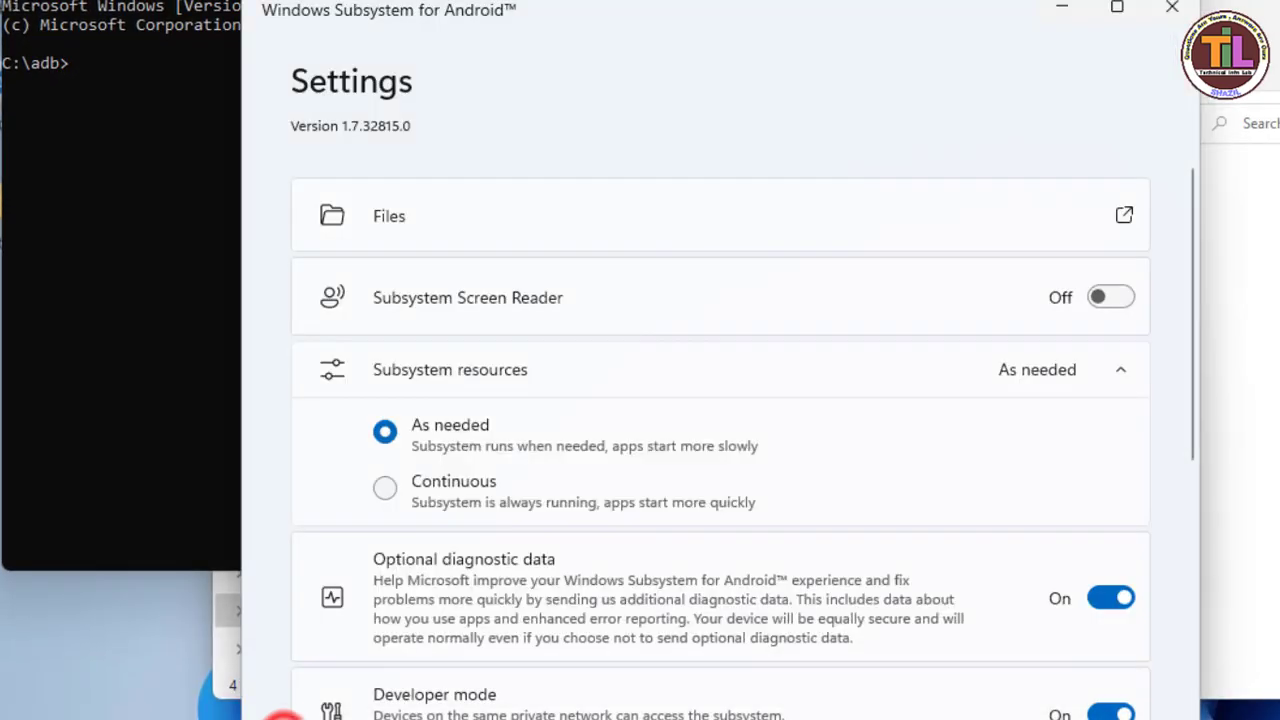
pyautogui.scroll(-2, 416, 607)
pyautogui.scroll(-2, 416, 607)
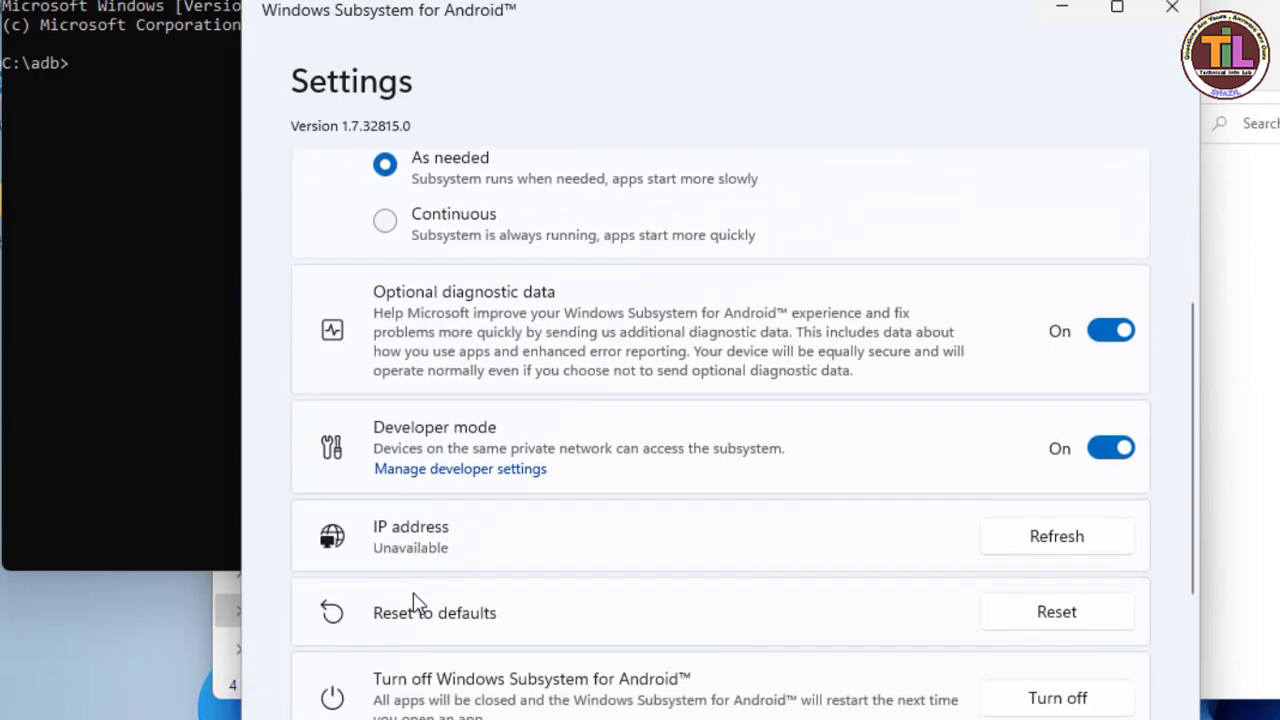
pyautogui.scroll(-2, 398, 555)
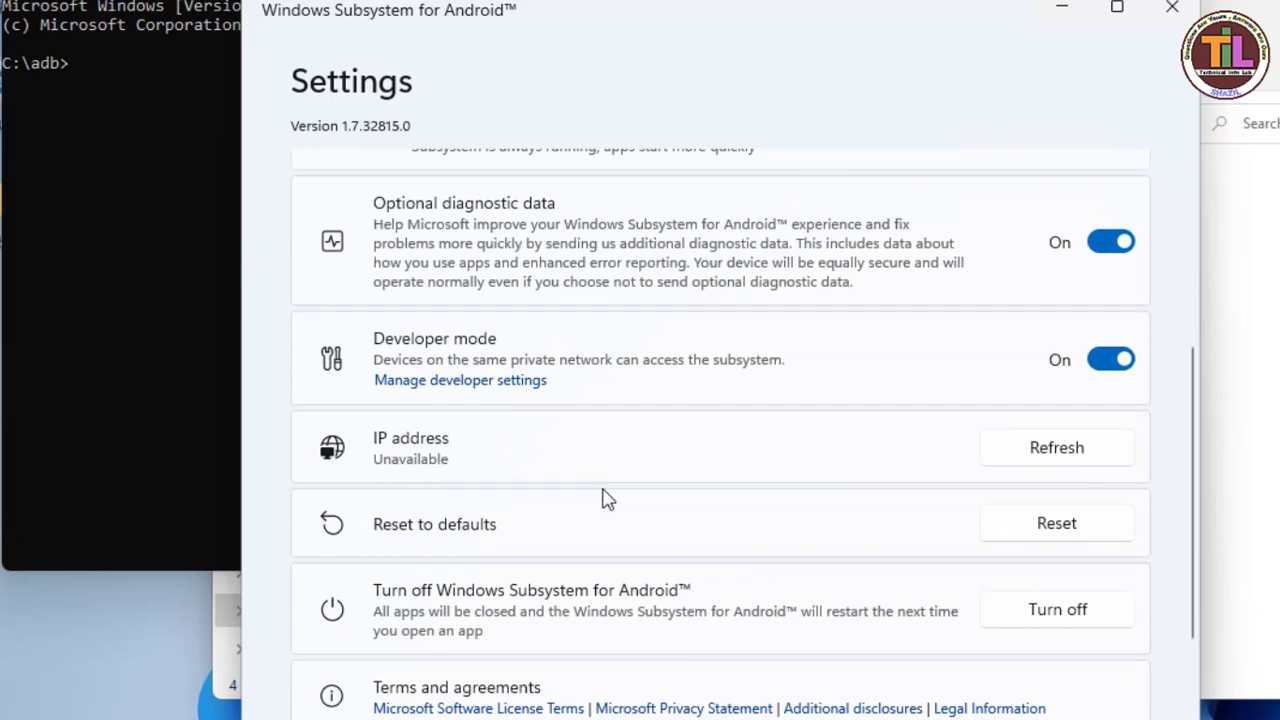
pyautogui.click(1052, 452)
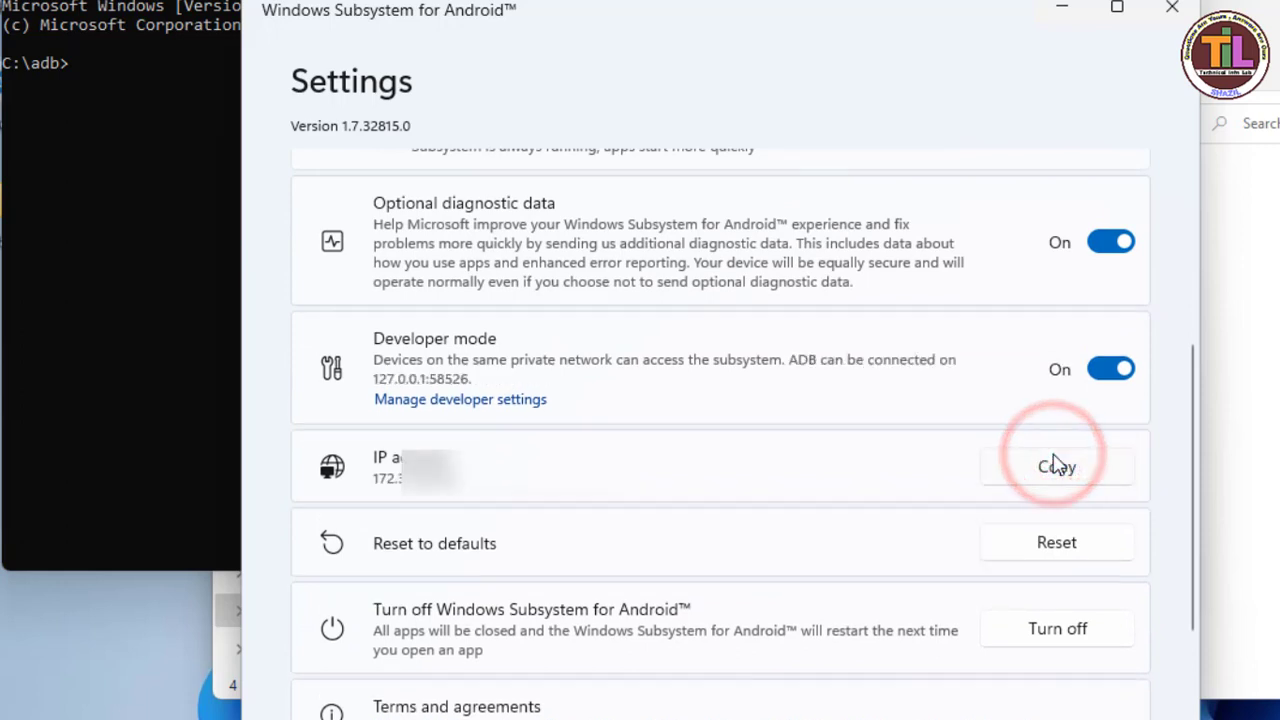
pyautogui.click(1056, 467)
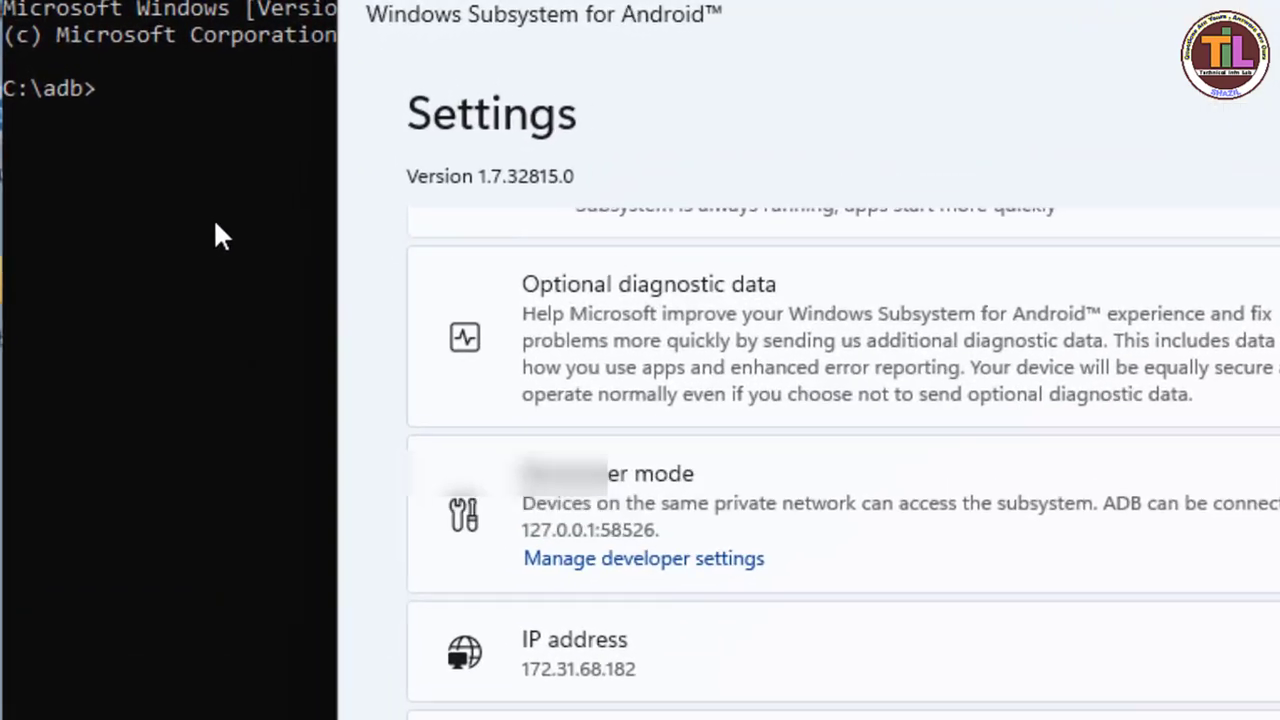
pyautogui.click(215, 222)
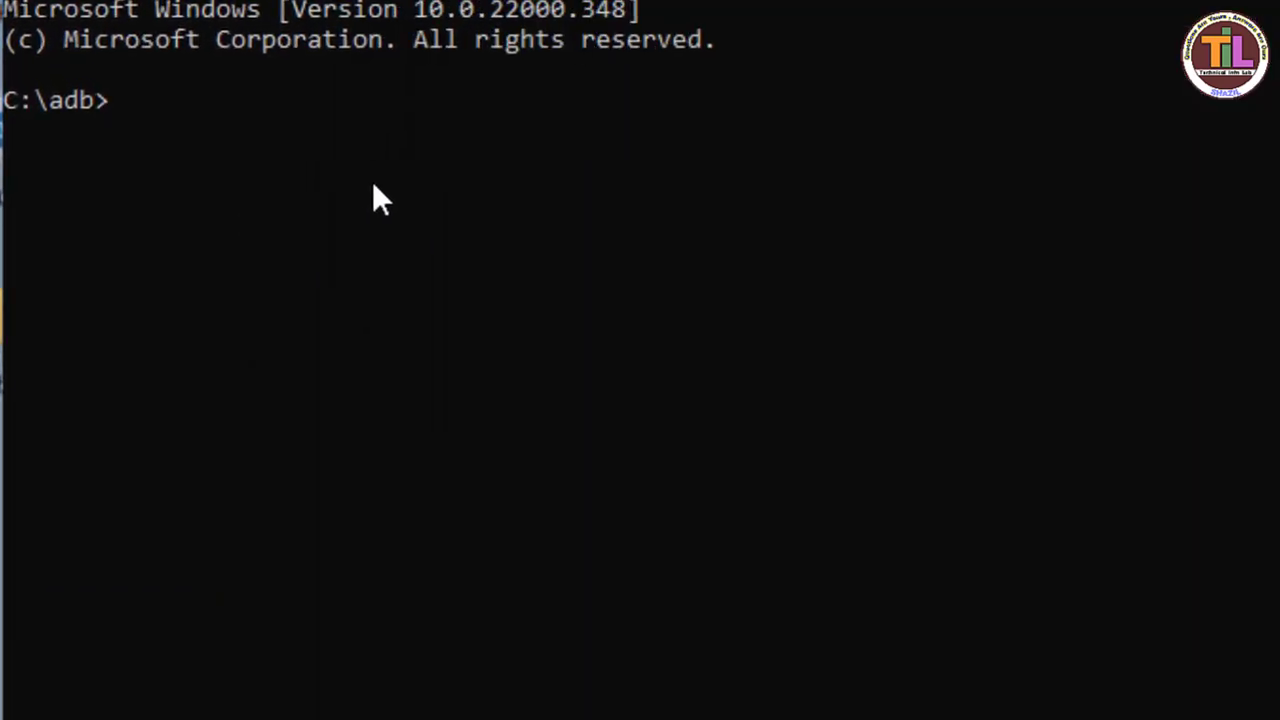
# Run adb connect with the pasted subsystem IP address
pyautogui.write('adb connect')
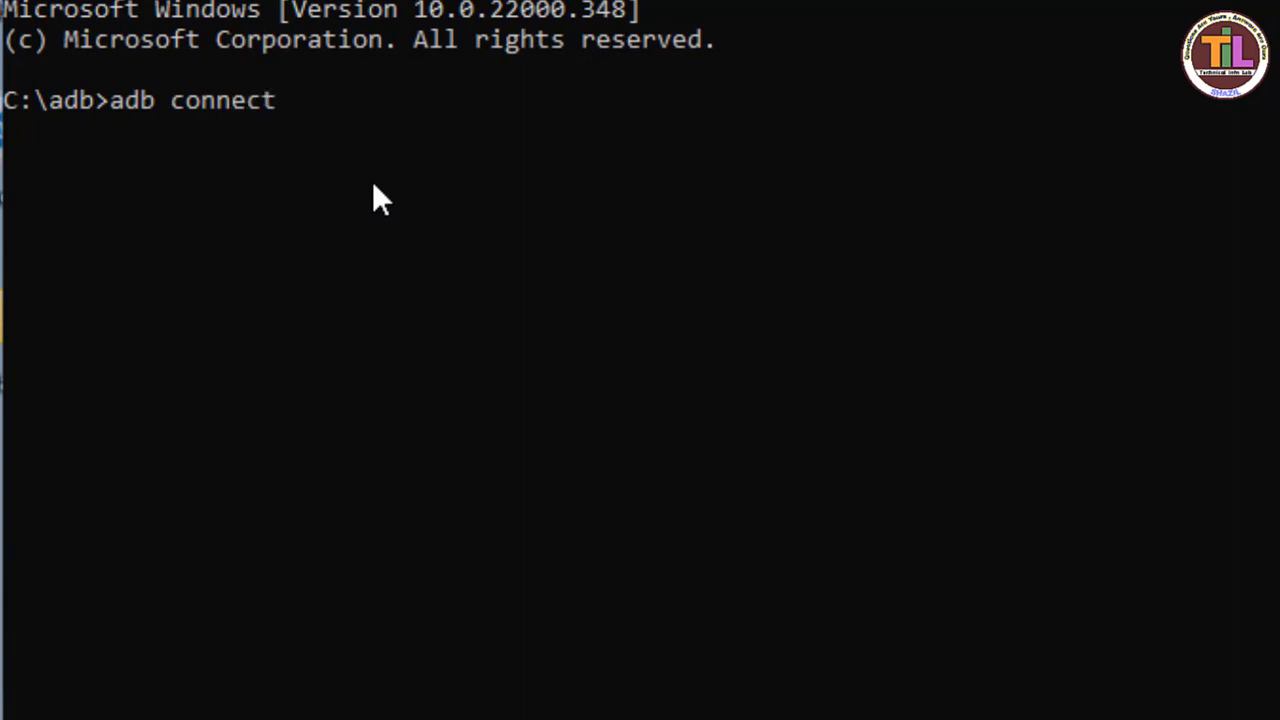
pyautogui.hotkey('ctrl', 'v')
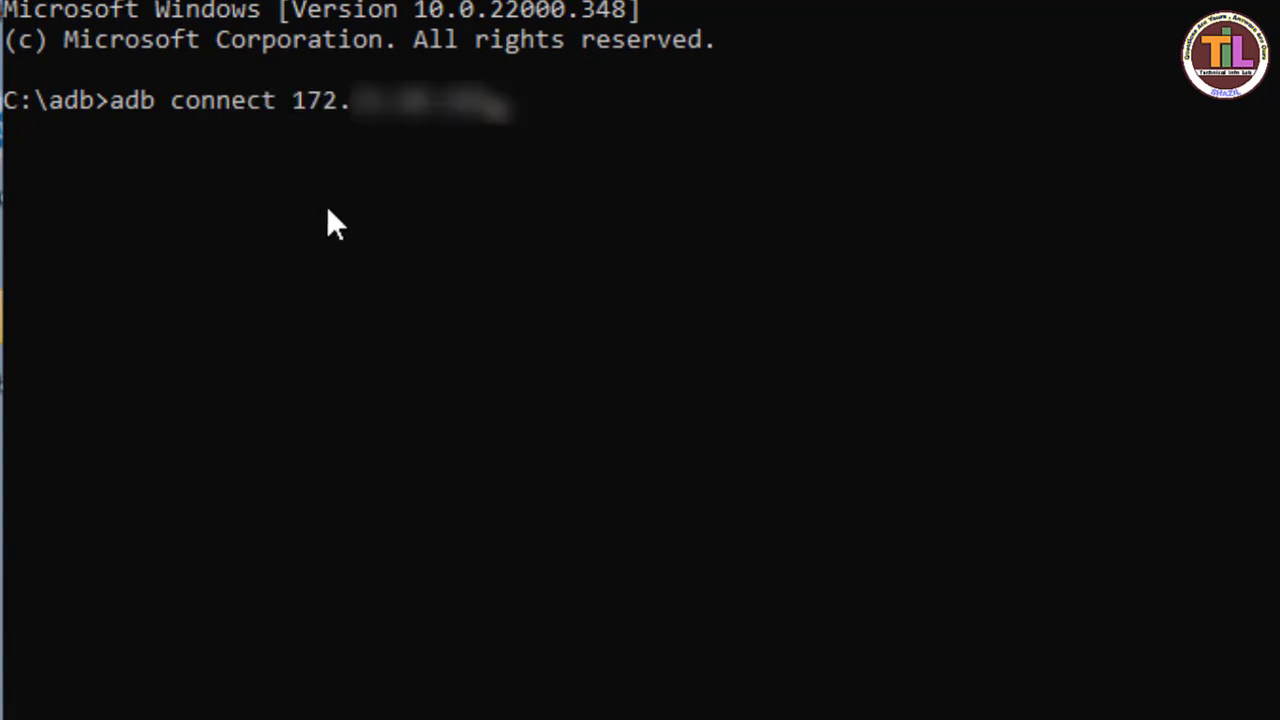
pyautogui.press('Return')
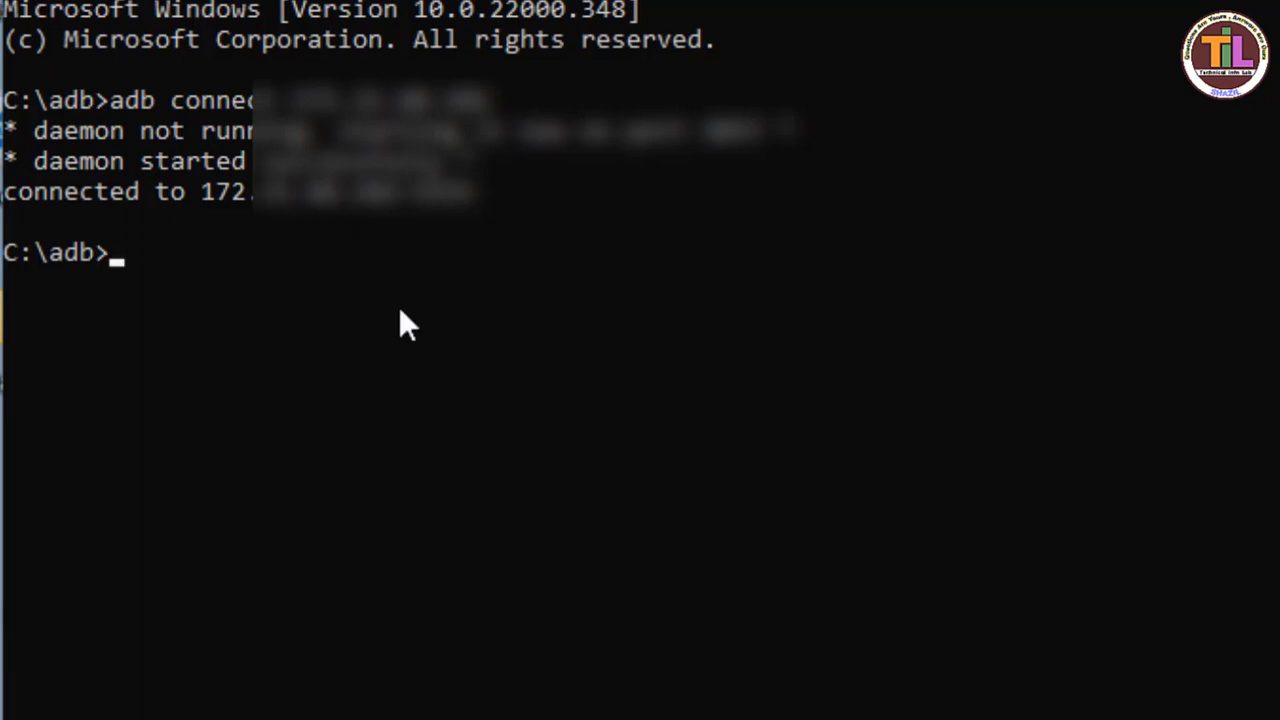
# Open adb shell, switch to root with su, and run setenforce 0
pyautogui.write('adb shell')
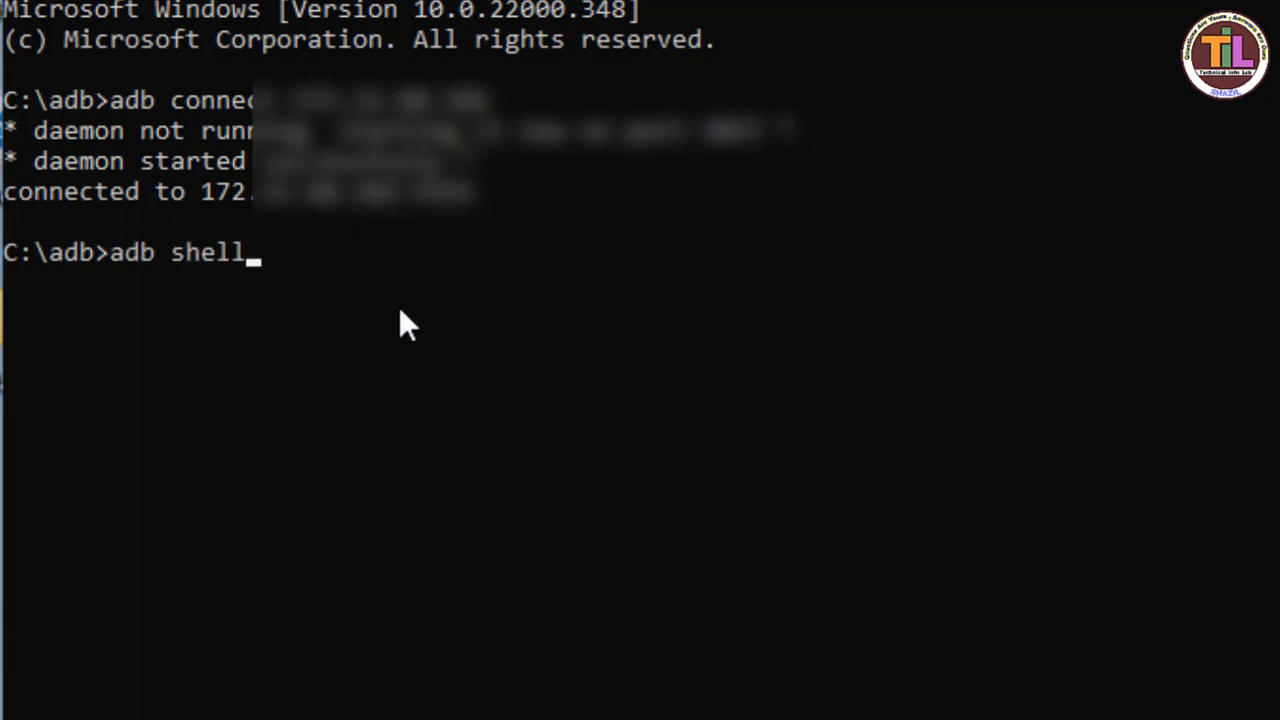
pyautogui.press('Return')
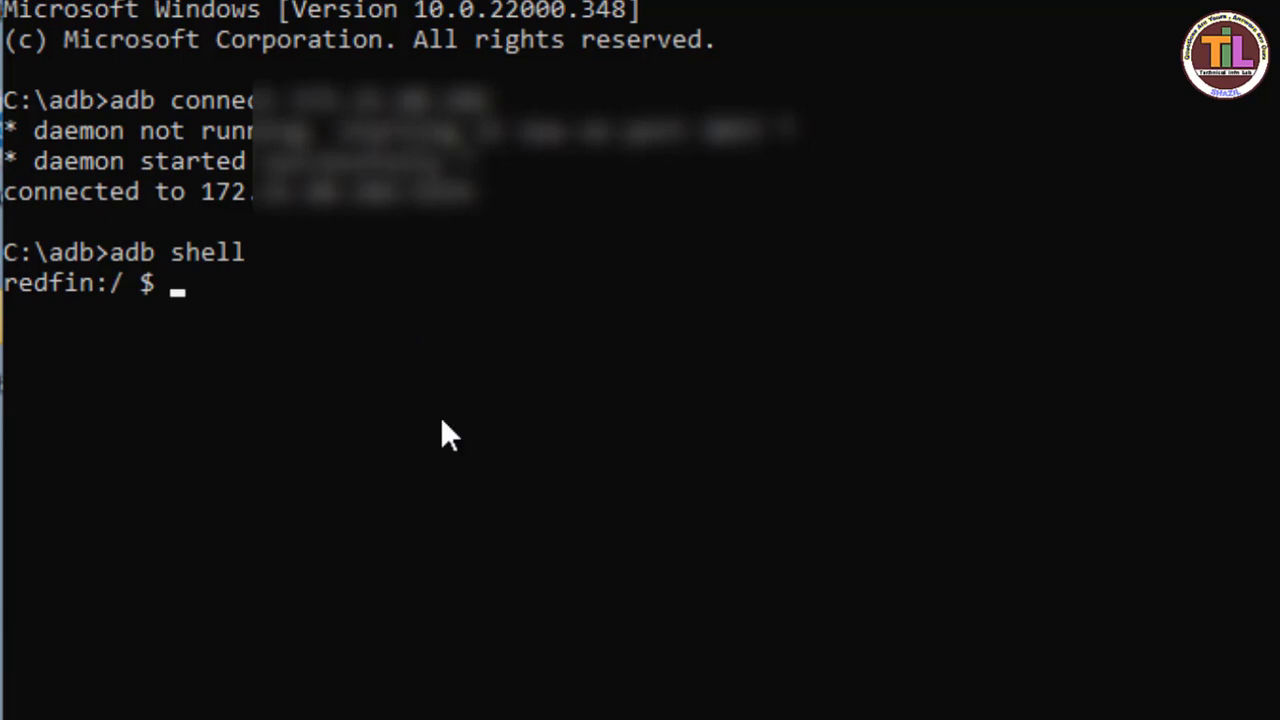
pyautogui.write('su')
pyautogui.press('Return')
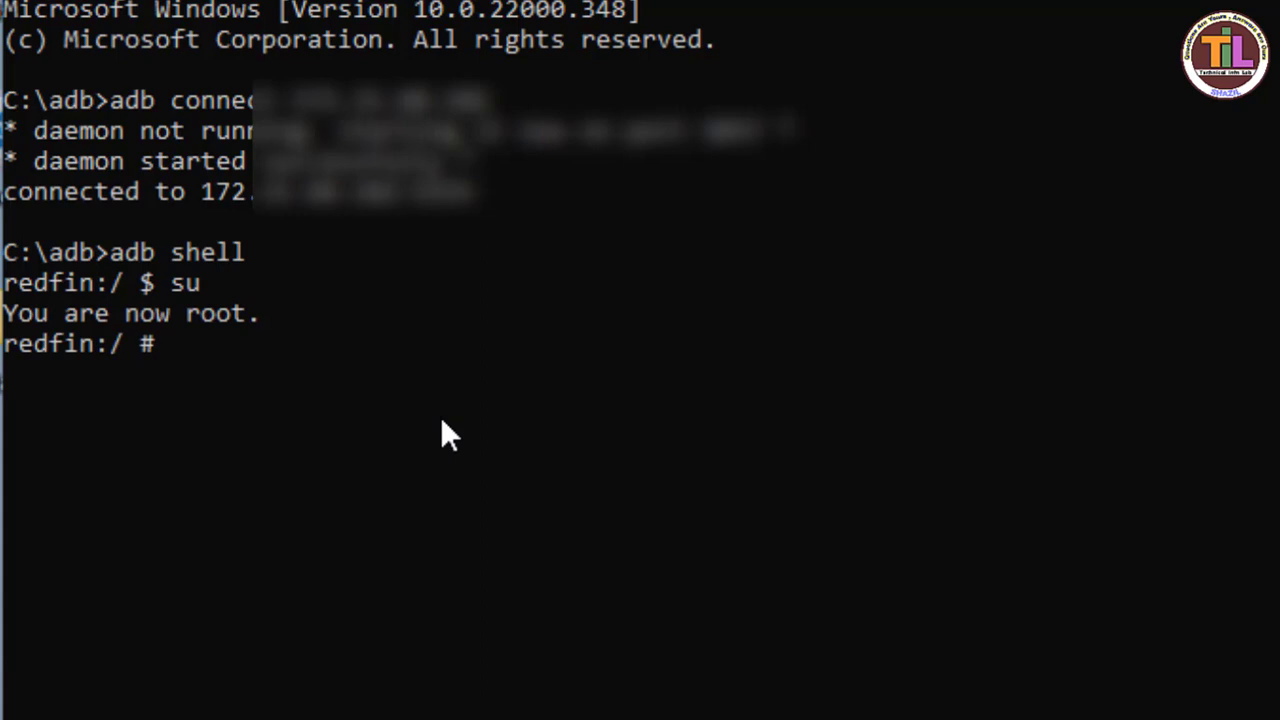
pyautogui.write('setenforce 0')
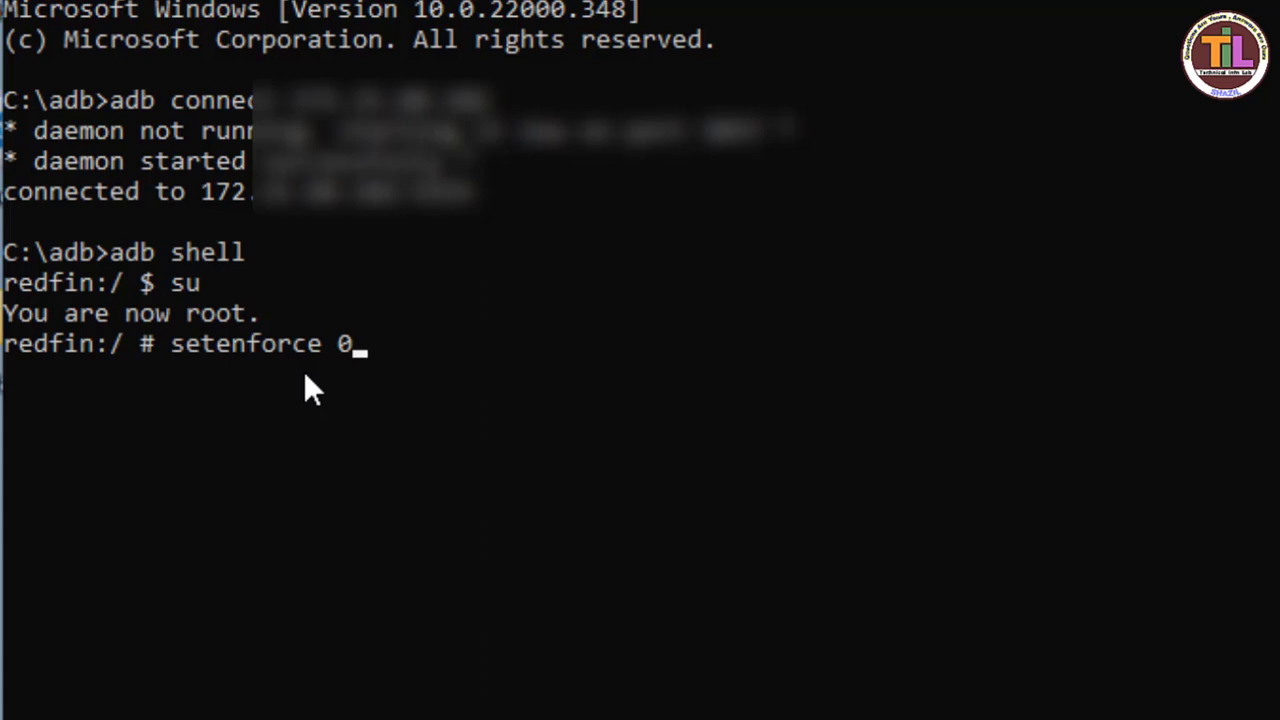
pyautogui.press('Return')
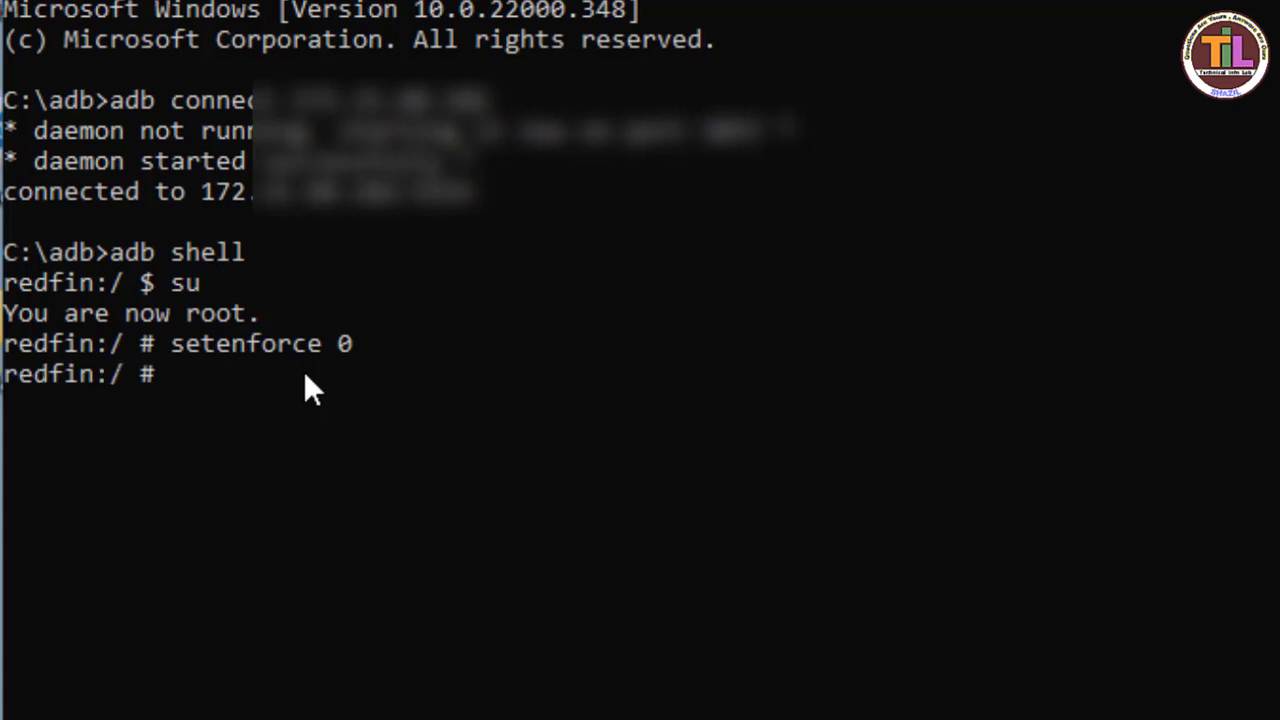